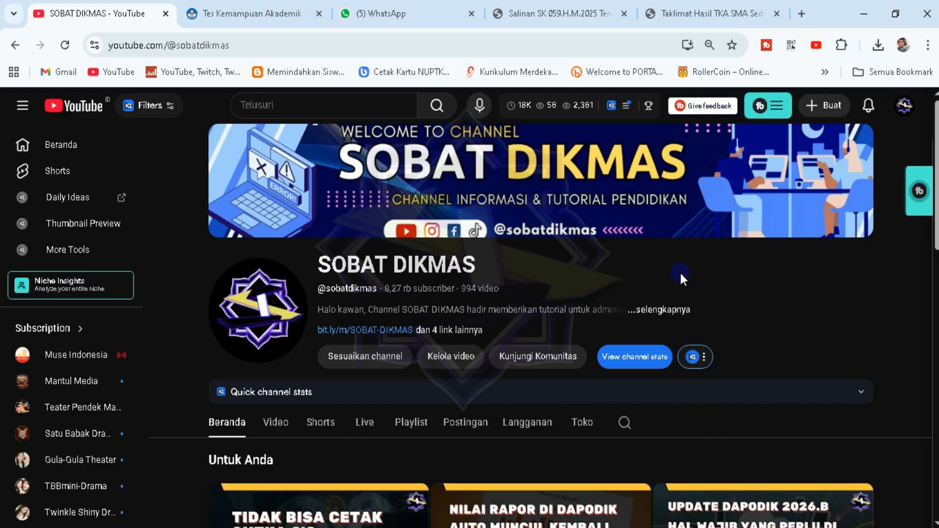
# From the channel's Playlist tab, open the full 16-video Tes Kemampuan Akademik (TKA) playlist
pyautogui.scroll(-1, 679, 273)
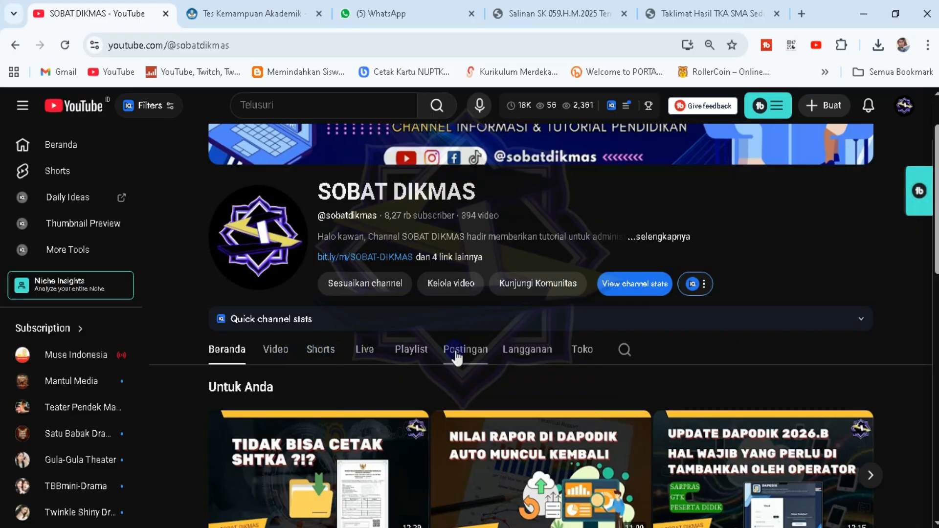
pyautogui.click(410, 350)
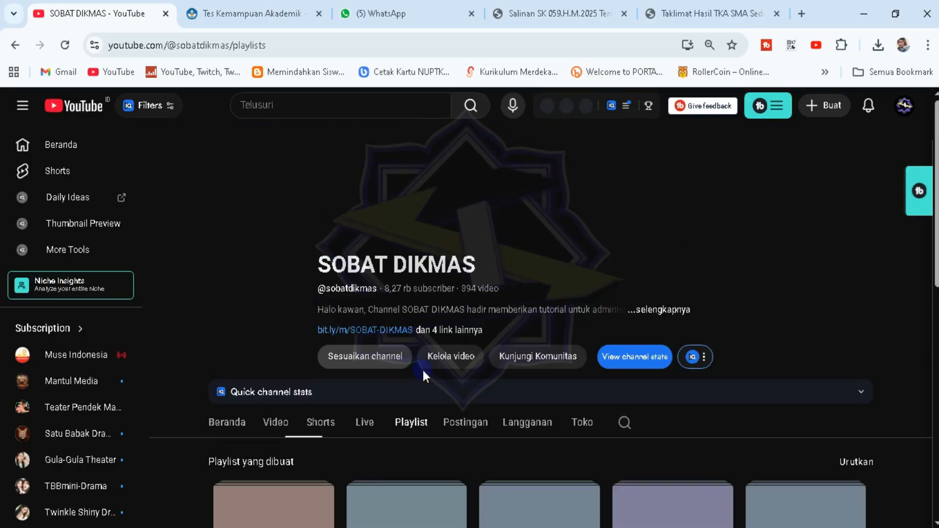
pyautogui.scroll(-5, 777, 404)
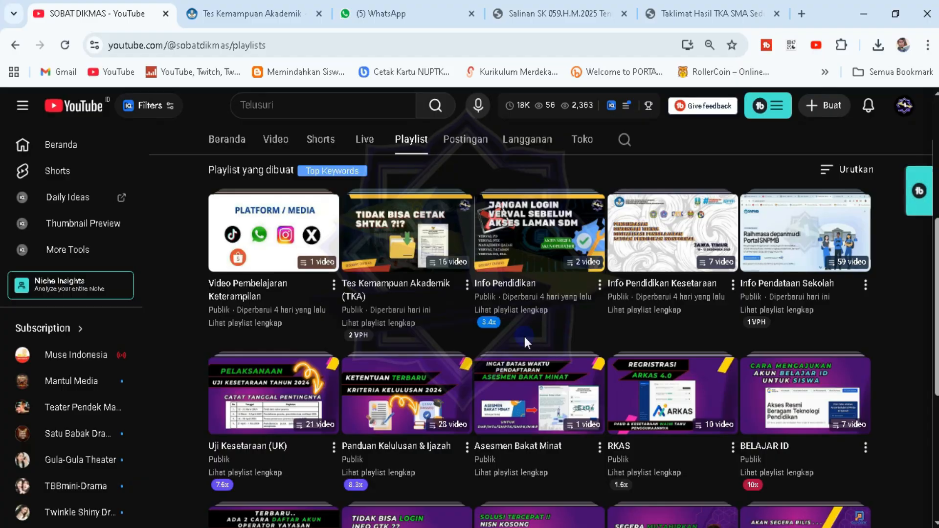
pyautogui.click(393, 328)
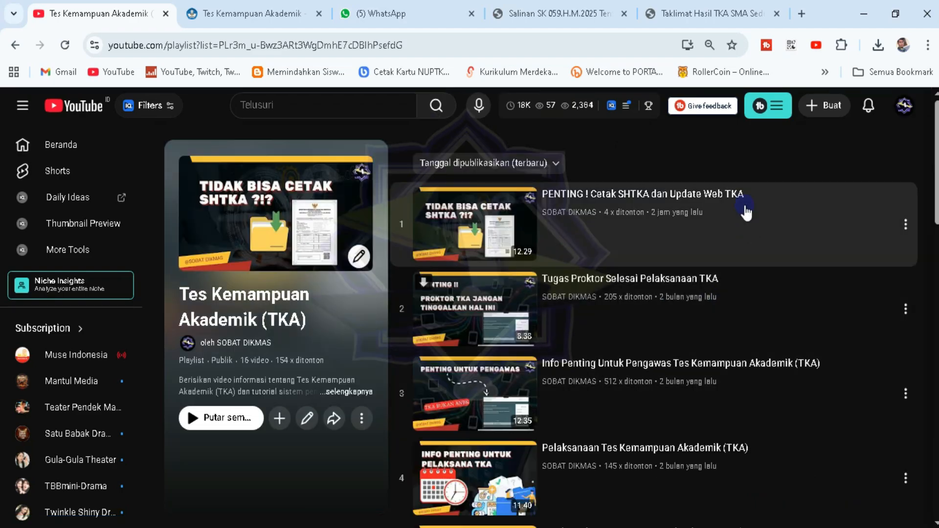
pyautogui.scroll(-20, 660, 329)
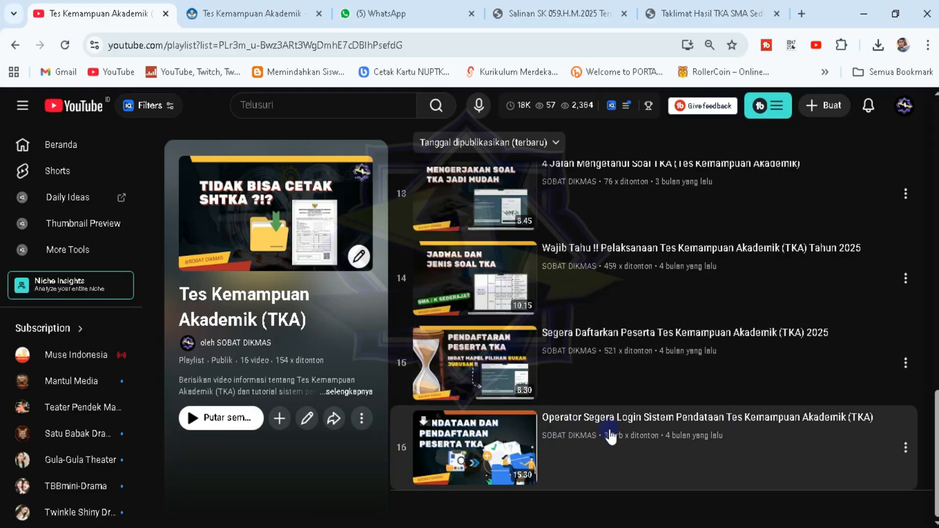
pyautogui.scroll(20, 634, 248)
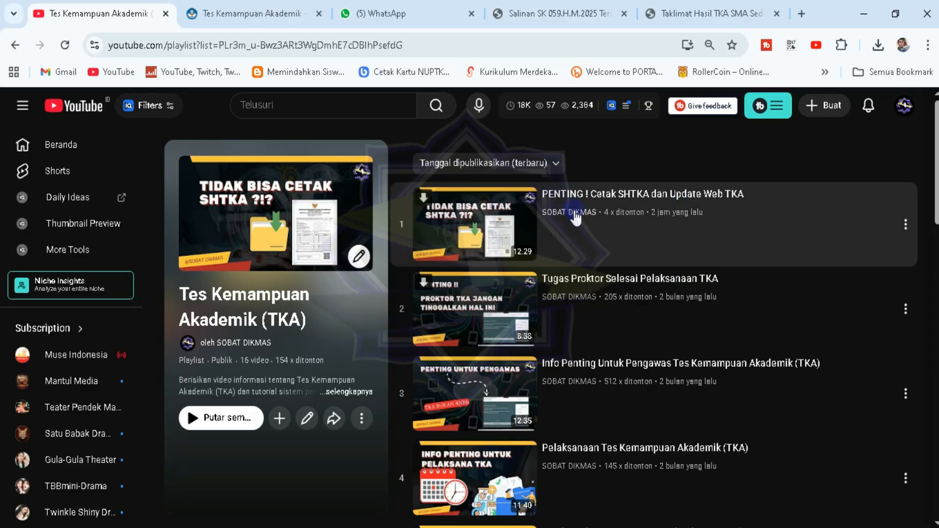
# Switch to the tka.kemendikdasmen.go.id tab and browse the TKA 2026 - SD/SMP edition list
pyautogui.click(216, 12)
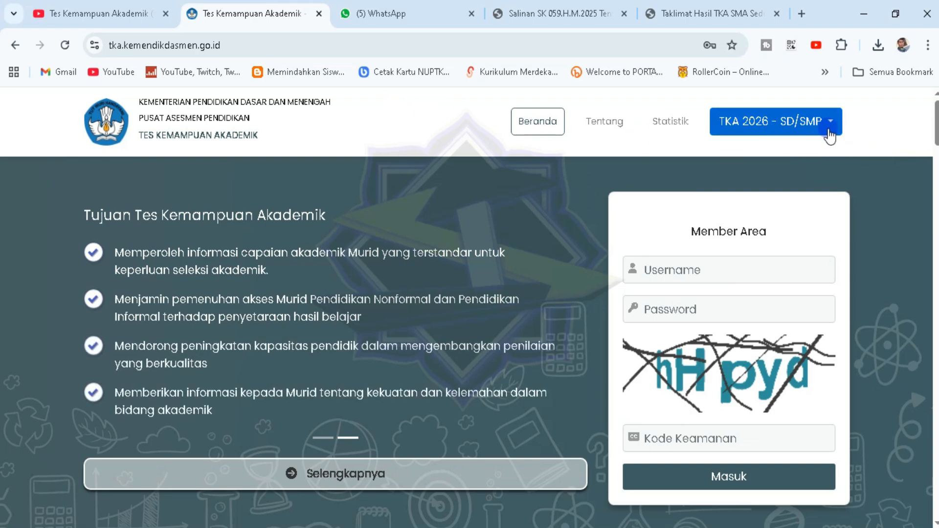
pyautogui.click(830, 132)
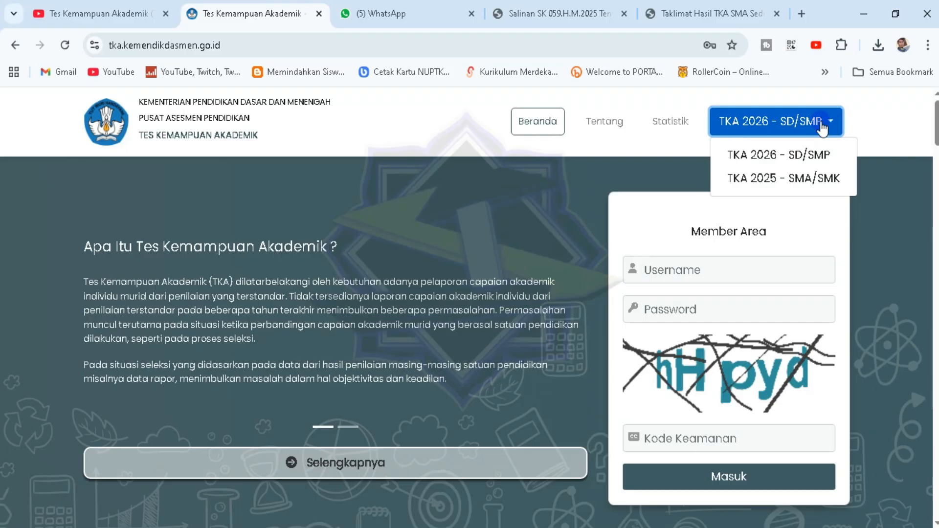
pyautogui.click(808, 192)
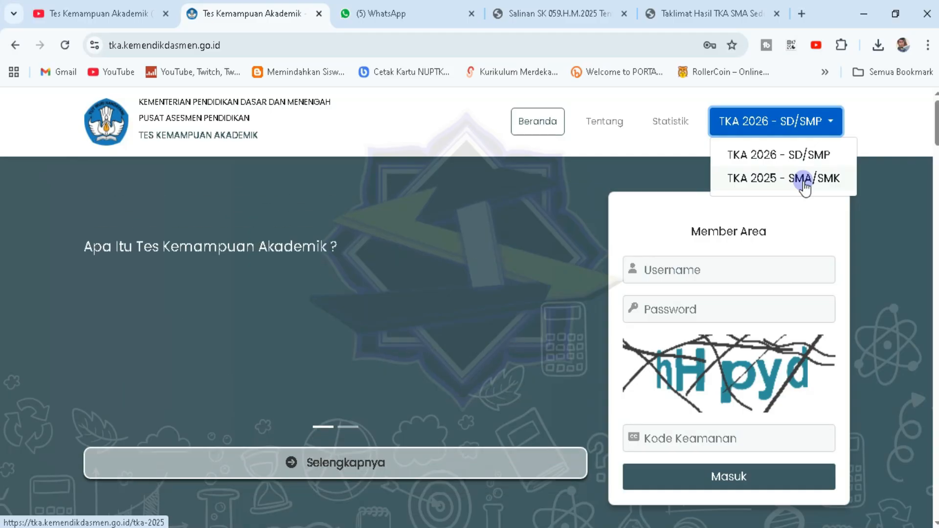
pyautogui.click(807, 131)
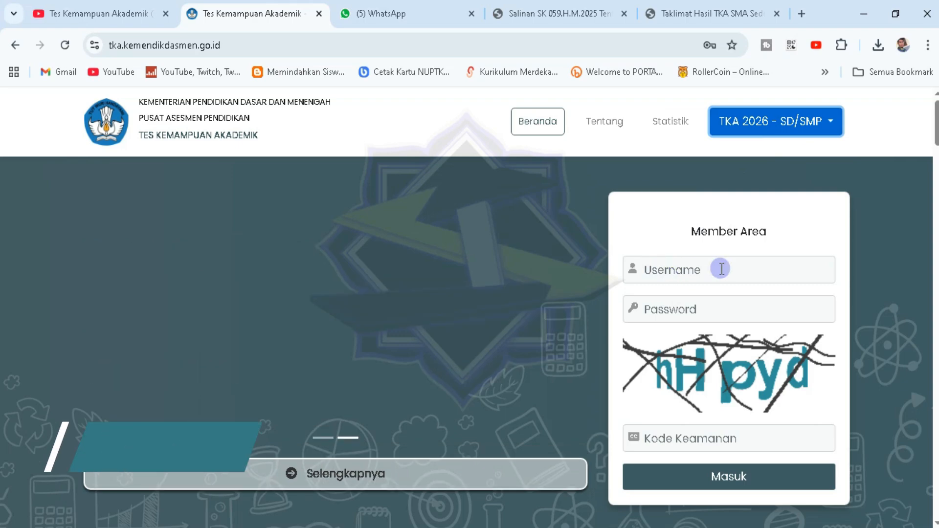
# Enter the school's username, account password and captcha code in Member Area and submit
pyautogui.click(720, 268)
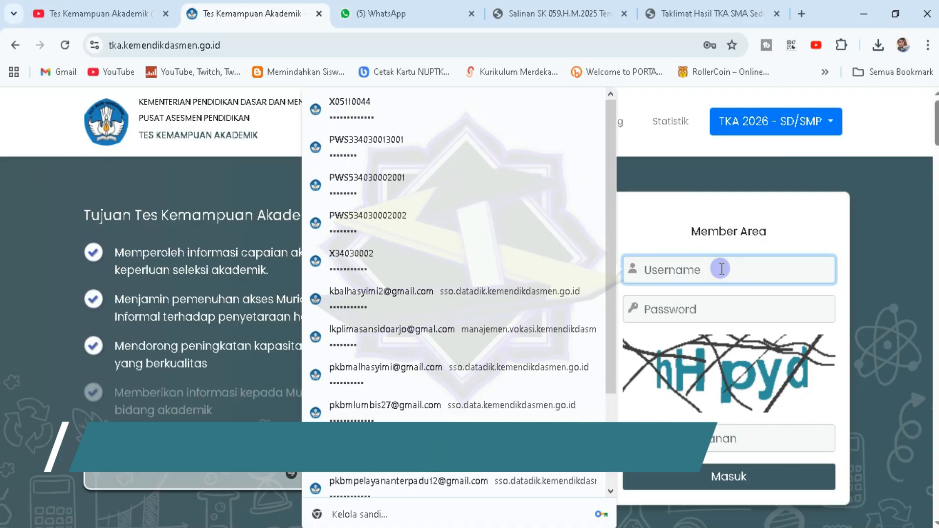
pyautogui.press('BackSpace')
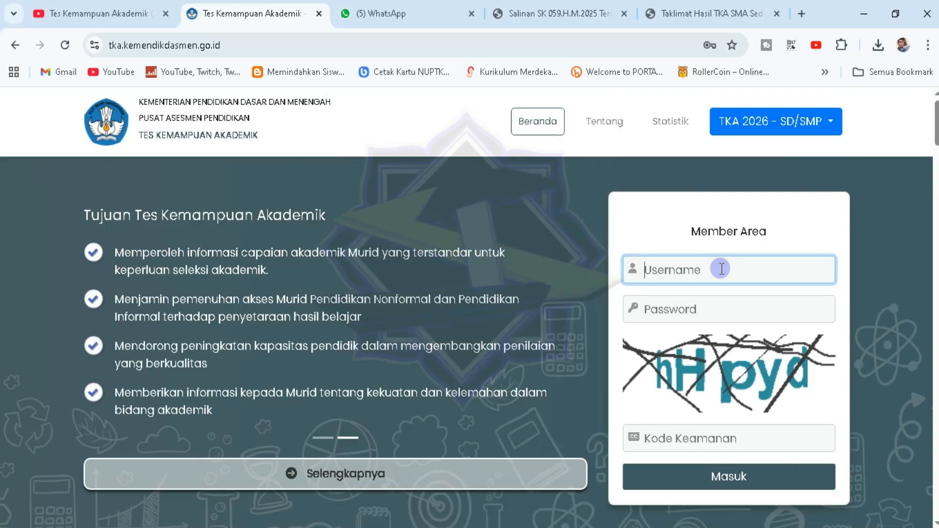
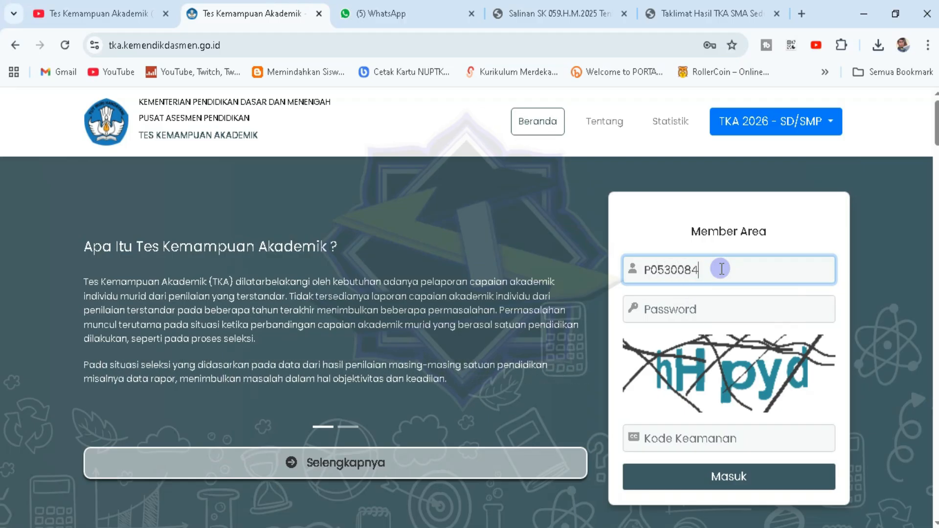
pyautogui.click(699, 308)
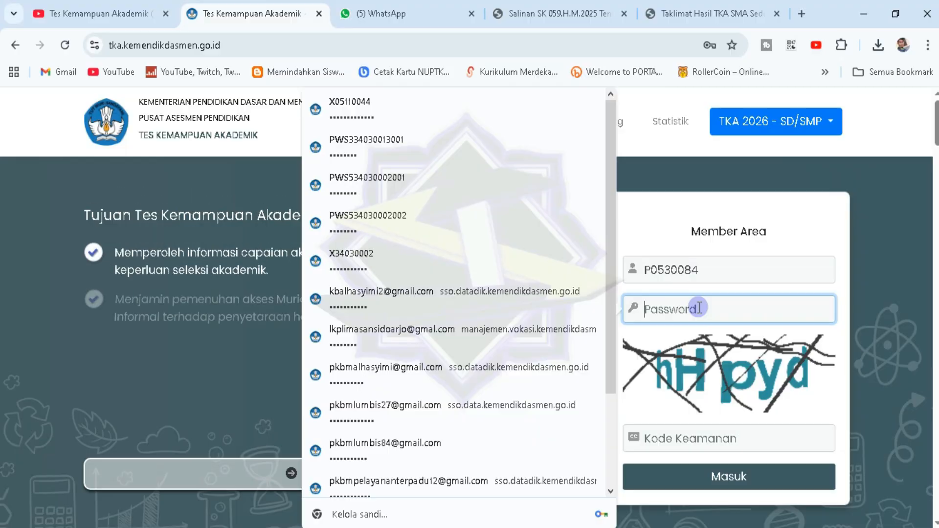
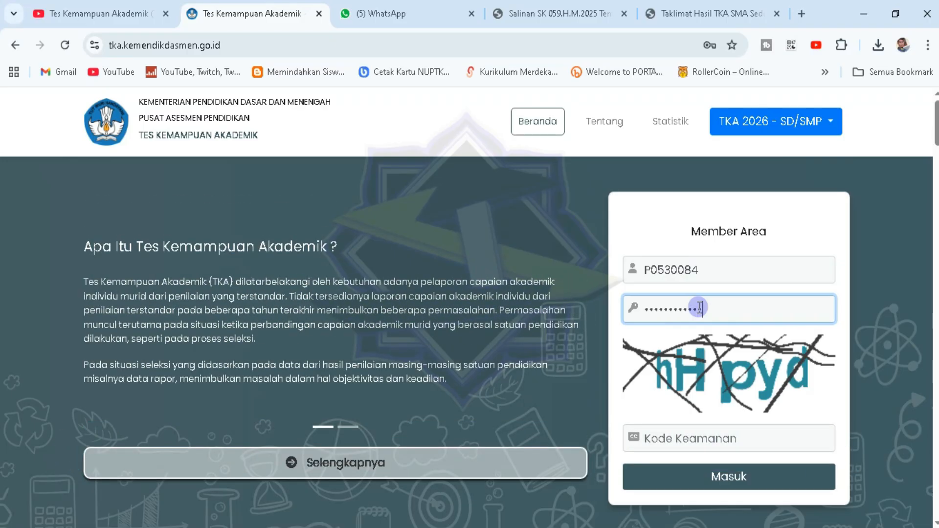
pyautogui.click(656, 440)
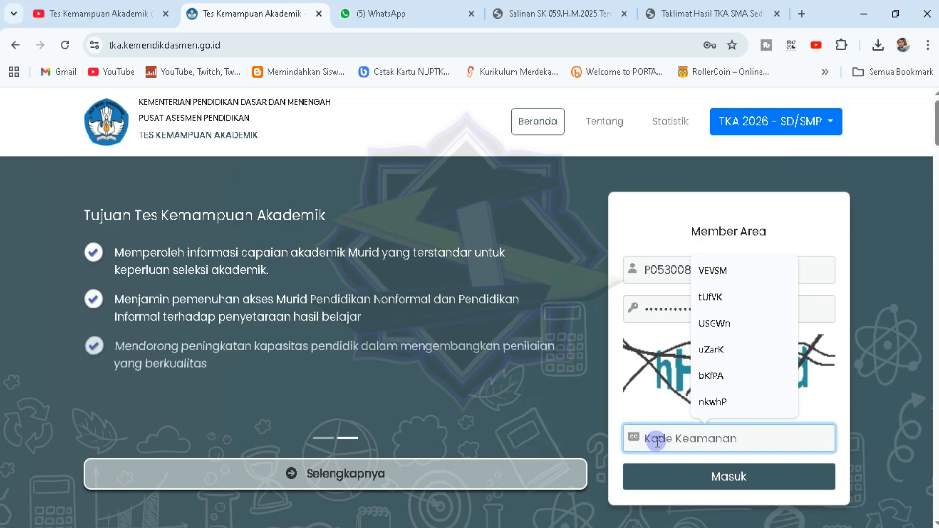
pyautogui.write('hHpyd')
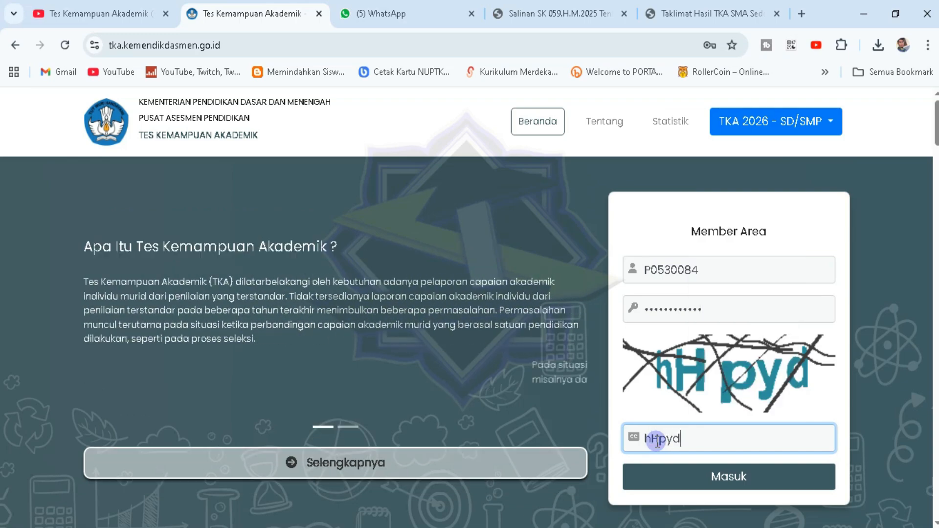
pyautogui.click(715, 492)
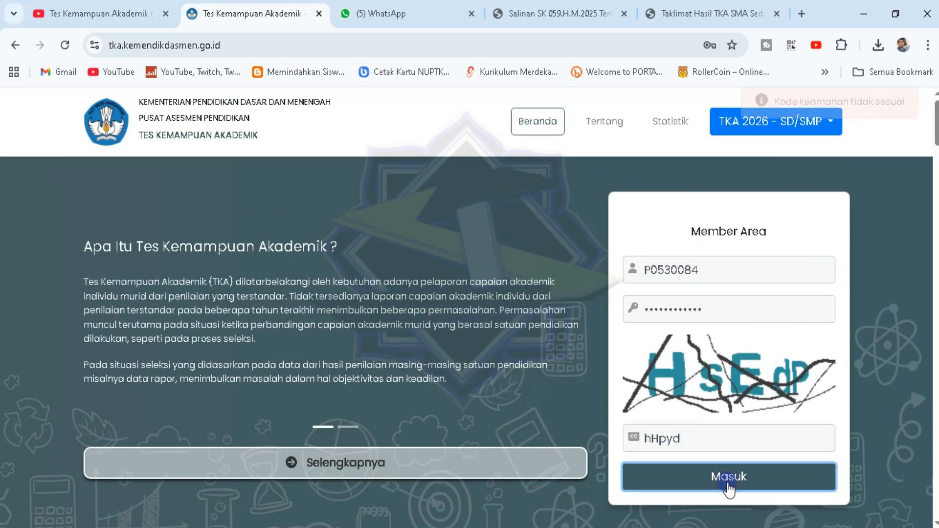
# Replace the rejected captcha with the refreshed code and sign in to the dashboard
pyautogui.click(649, 434)
pyautogui.doubleClick(649, 434)
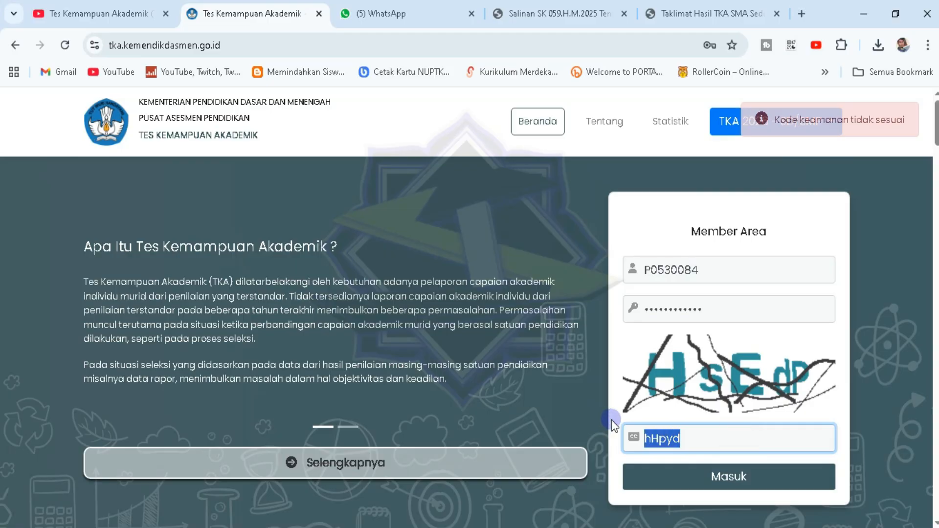
pyautogui.write('HsEdP')
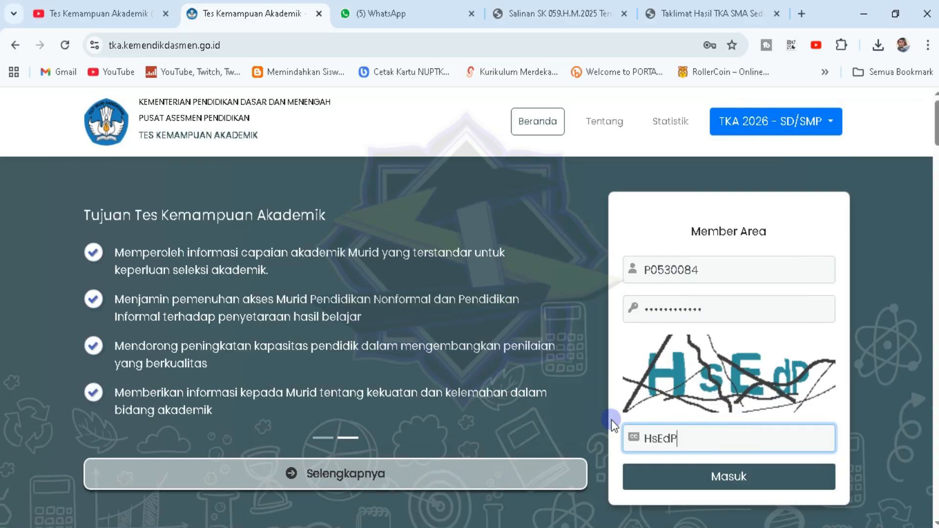
pyautogui.click(656, 478)
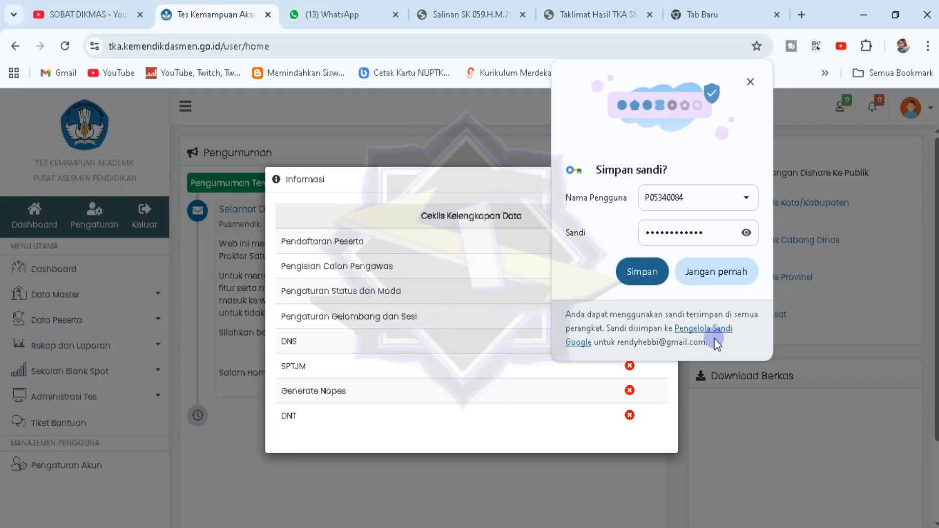
# Dismiss the checklist and open the SMP KARYA DHARMA KOSGORO record under Data Master > Satuan Pendidikan
pyautogui.click(636, 272)
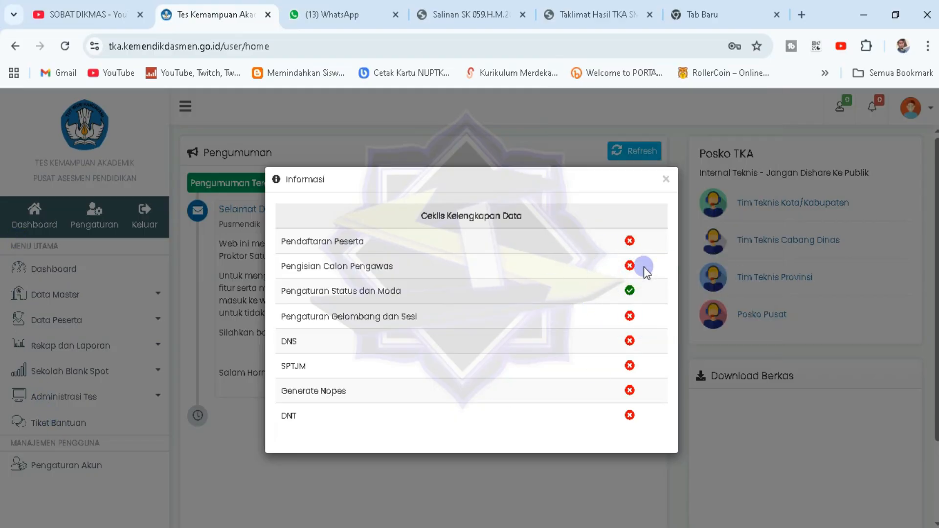
pyautogui.click(665, 179)
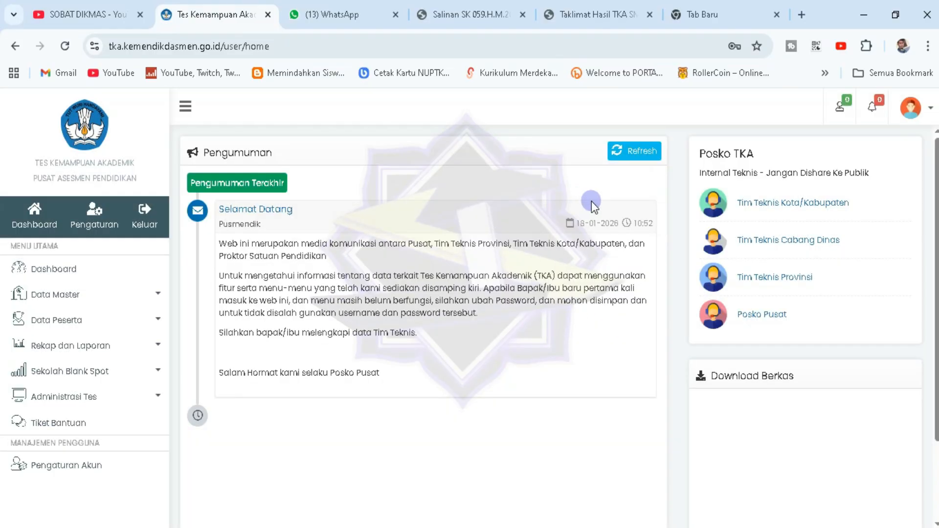
pyautogui.click(125, 294)
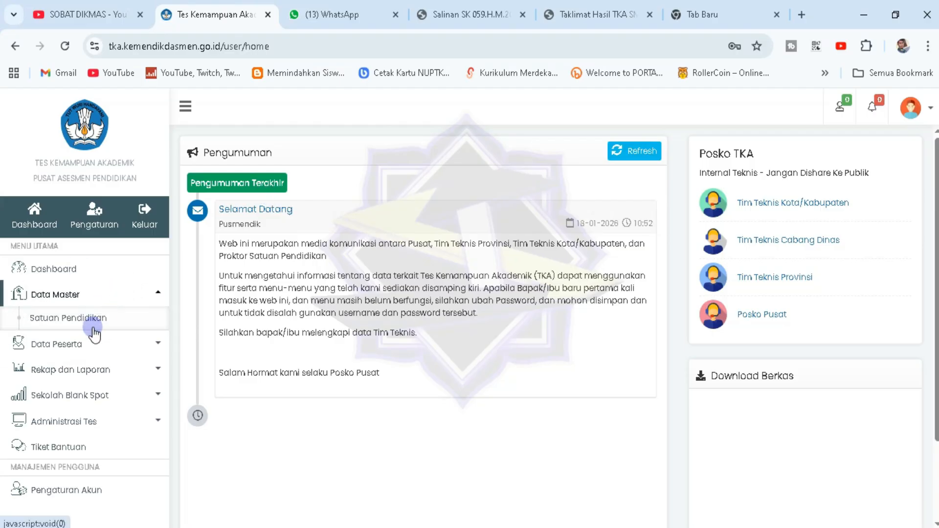
pyautogui.click(90, 318)
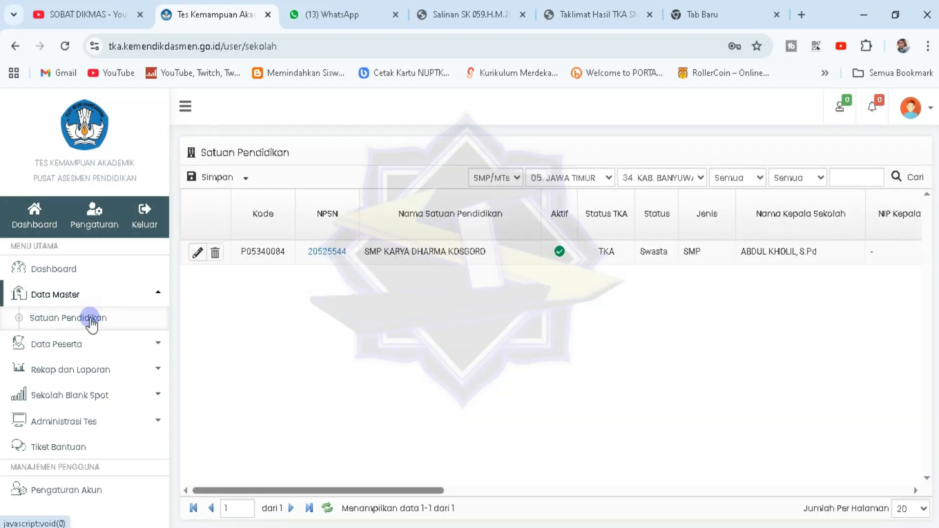
pyautogui.click(198, 253)
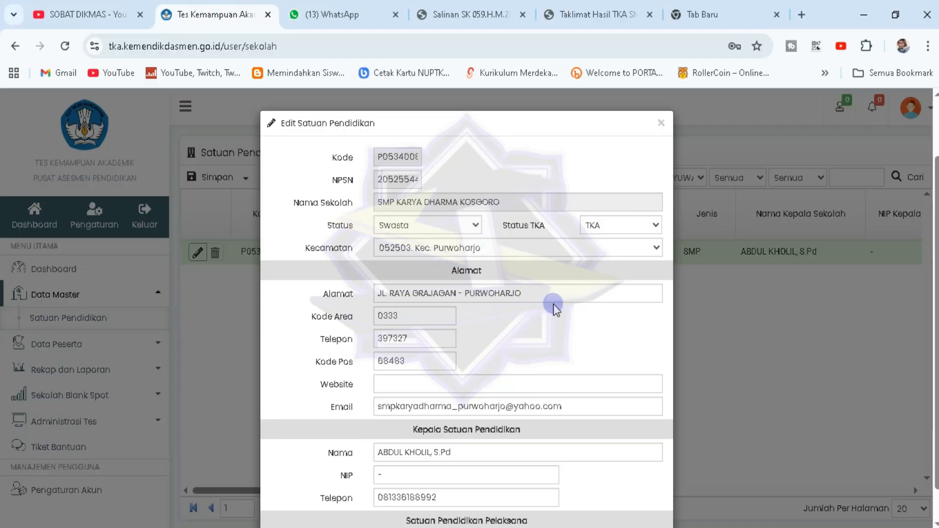
# Review the school record, including the school head's name, and save it
pyautogui.scroll(-2, 553, 304)
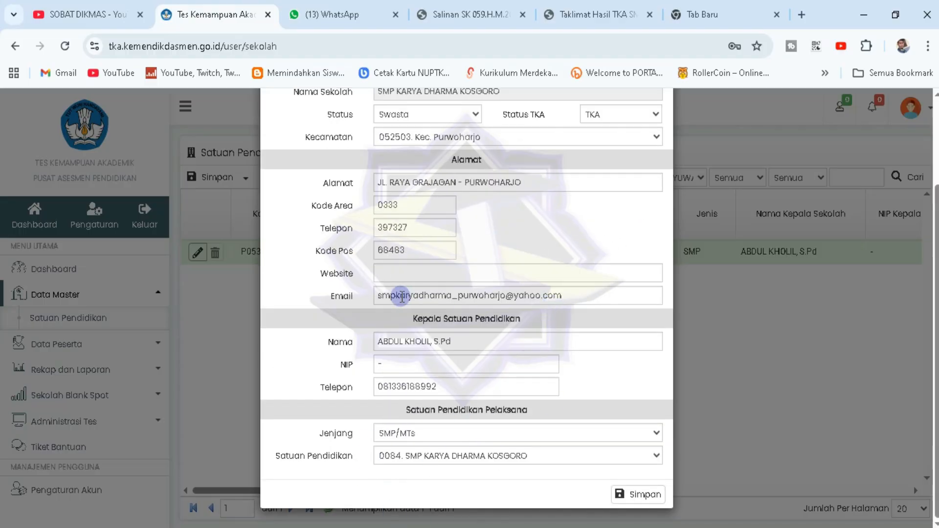
pyautogui.click(487, 336)
pyautogui.scroll(2, 545, 324)
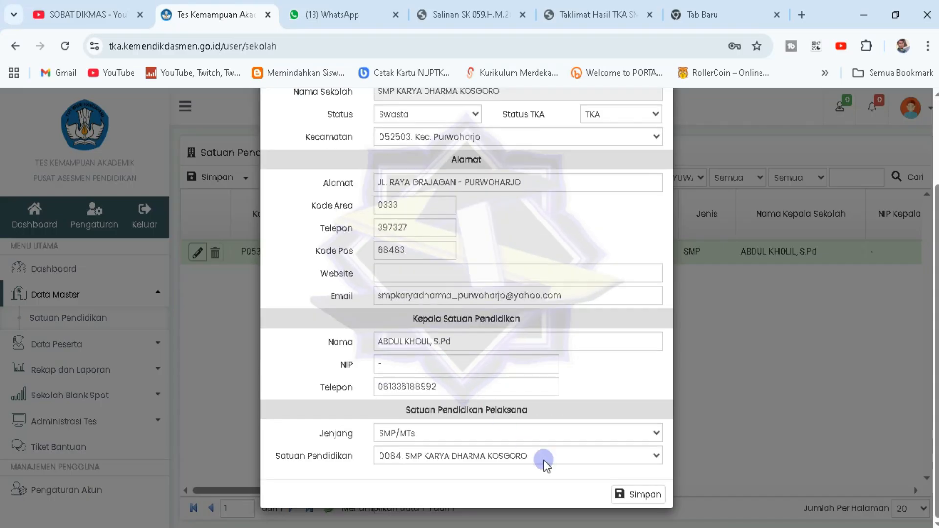
pyautogui.click(634, 495)
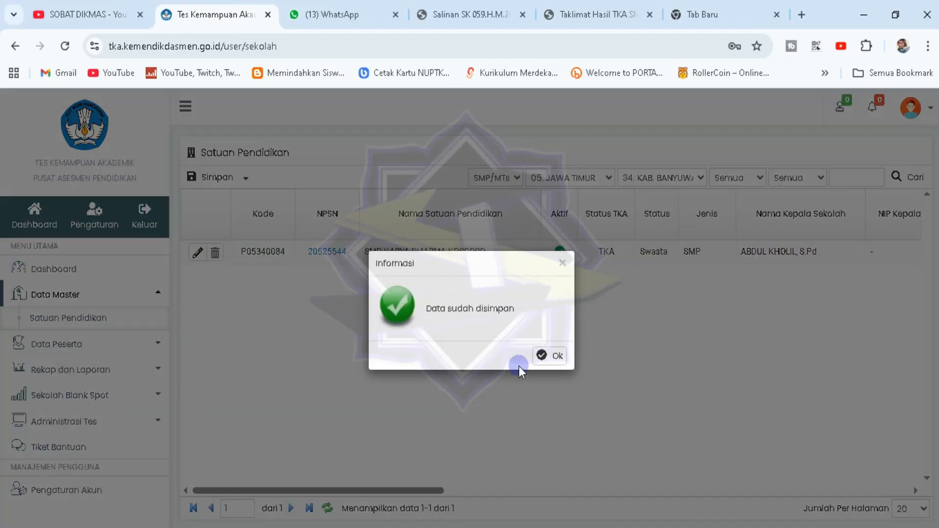
pyautogui.click(542, 356)
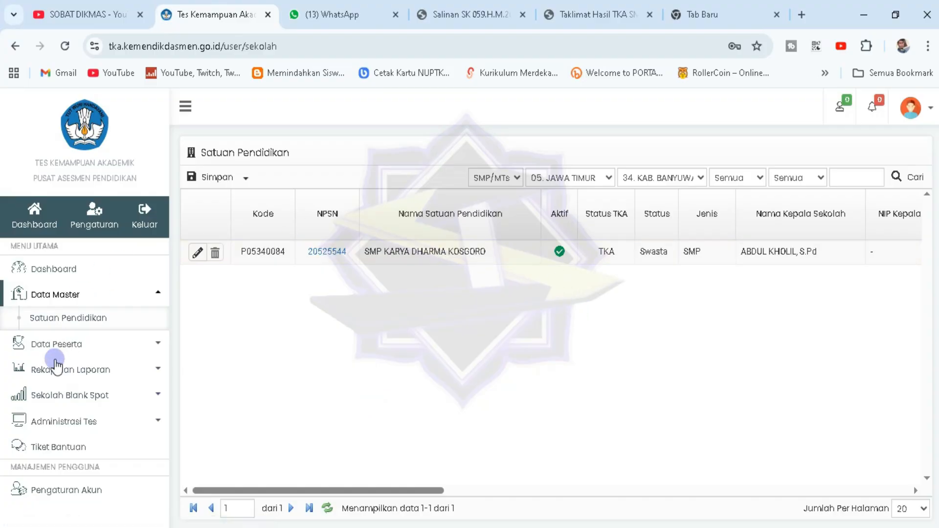
# Open Administrasi Tes > Status dan Infrastruktur, keeping 12 participants and execution status Mandiri
pyautogui.click(158, 294)
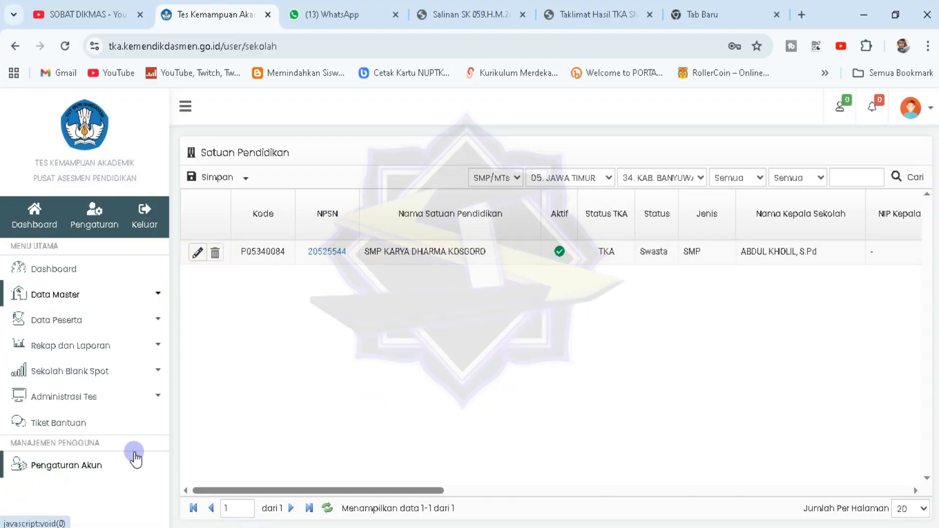
pyautogui.click(154, 396)
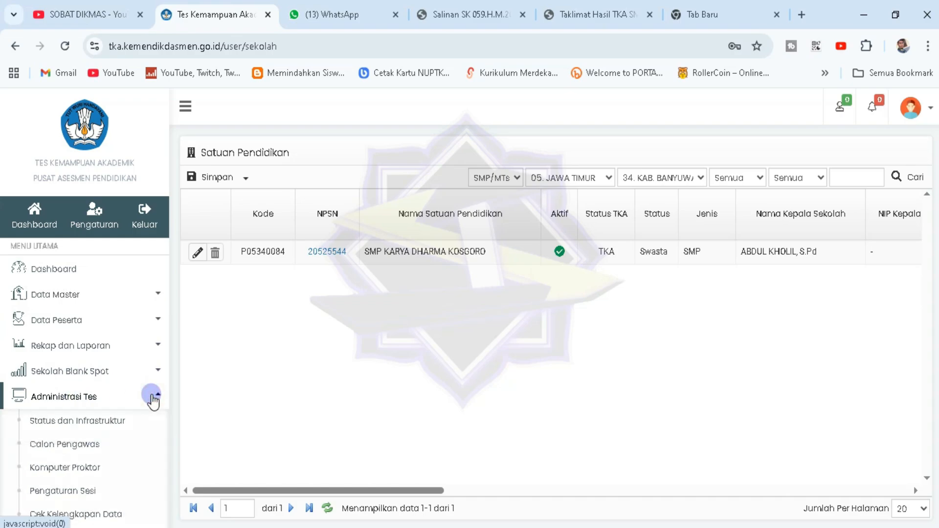
pyautogui.click(104, 423)
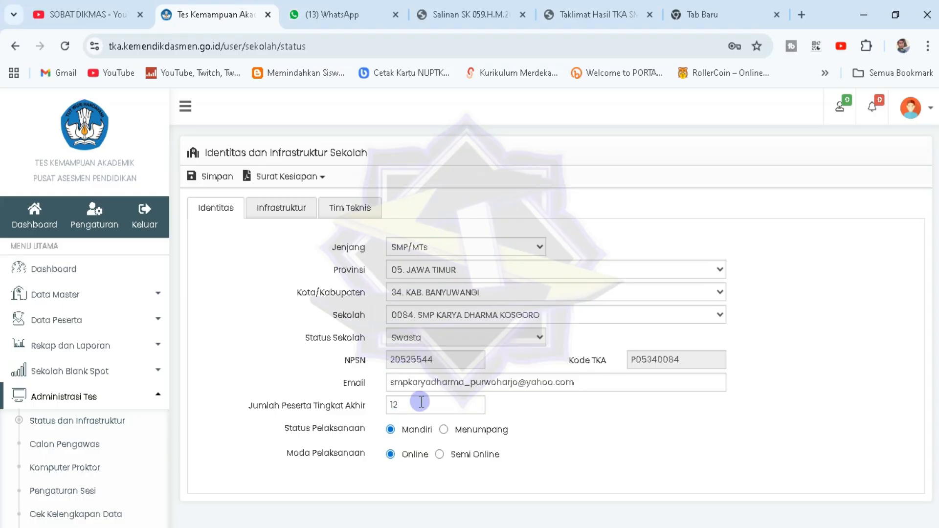
pyautogui.moveTo(303, 405); pyautogui.dragTo(375, 413)
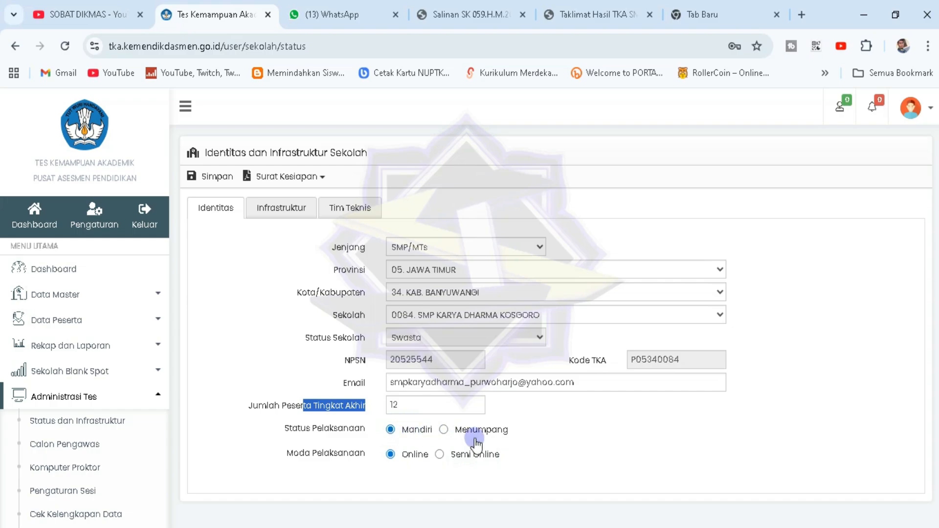
pyautogui.click(445, 432)
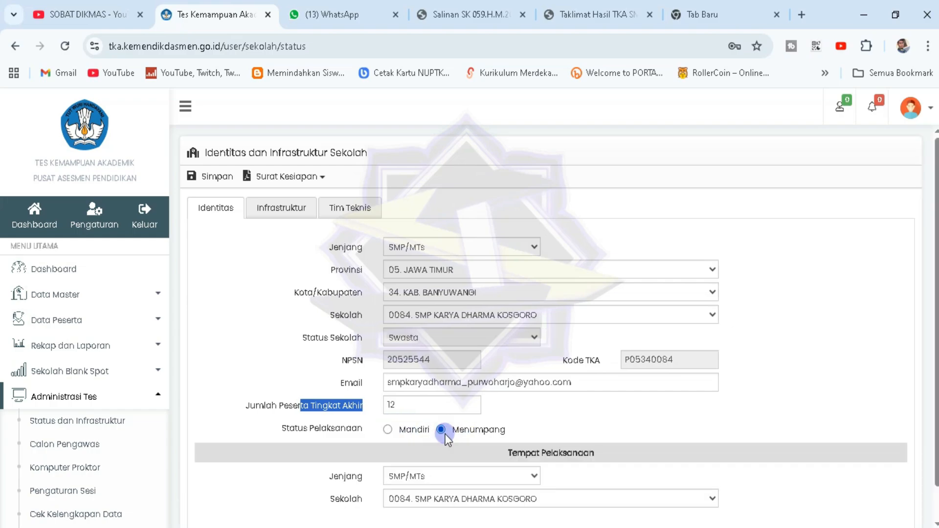
pyautogui.scroll(-1, 445, 435)
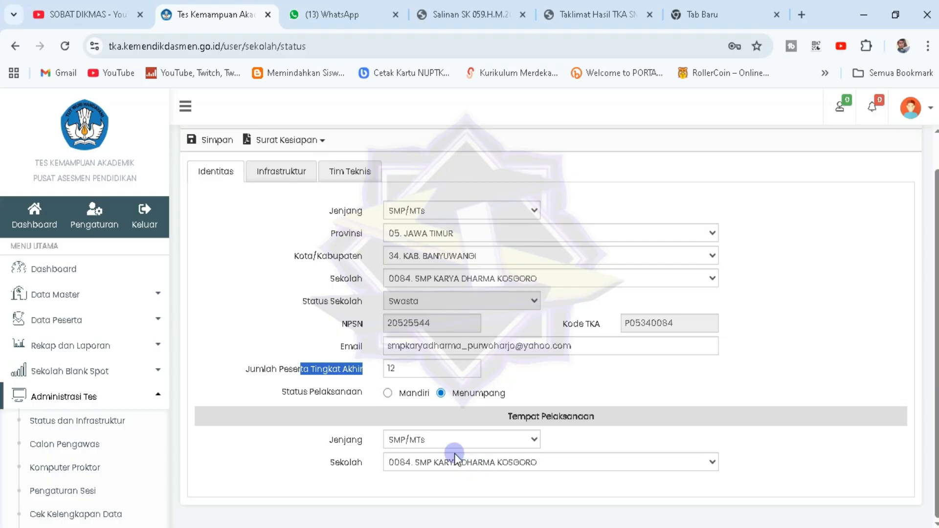
pyautogui.click(387, 393)
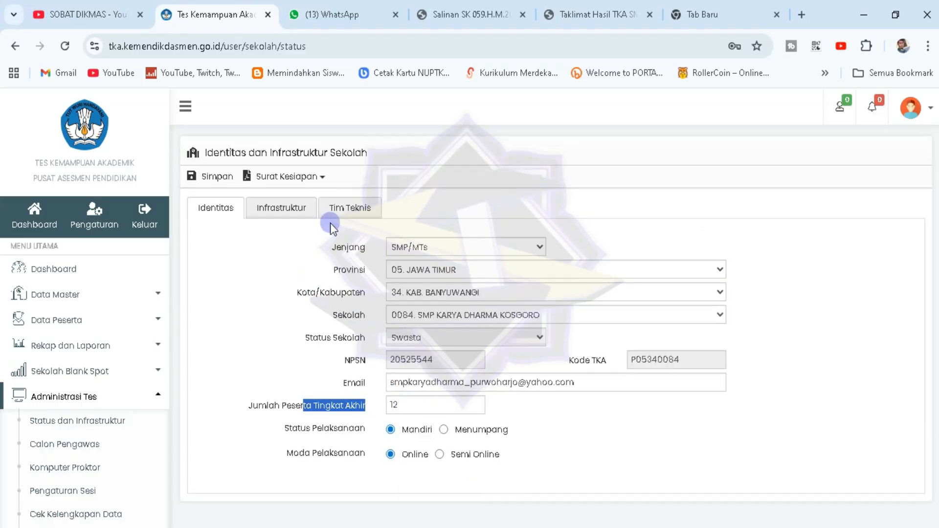
# Review the Infrastruktur and Tim Teknis tabs, then save the school status data
pyautogui.click(273, 208)
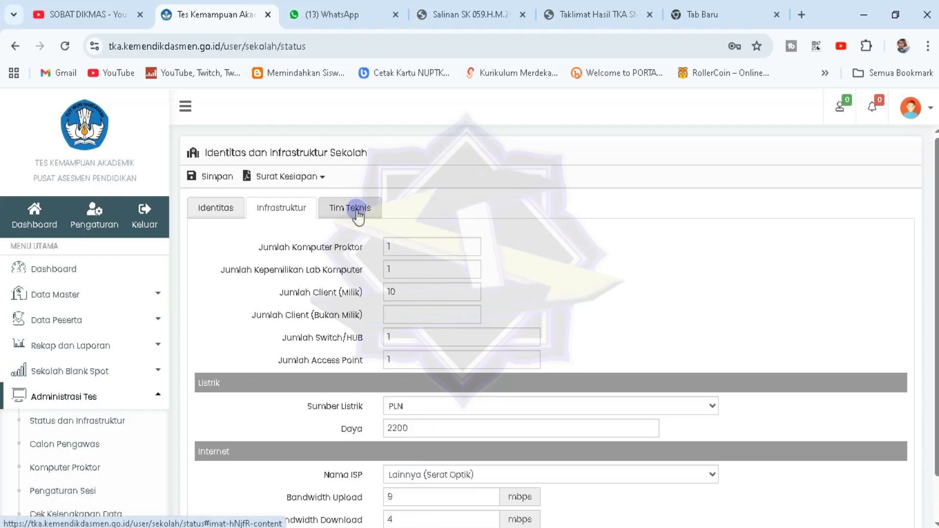
pyautogui.scroll(-1, 391, 254)
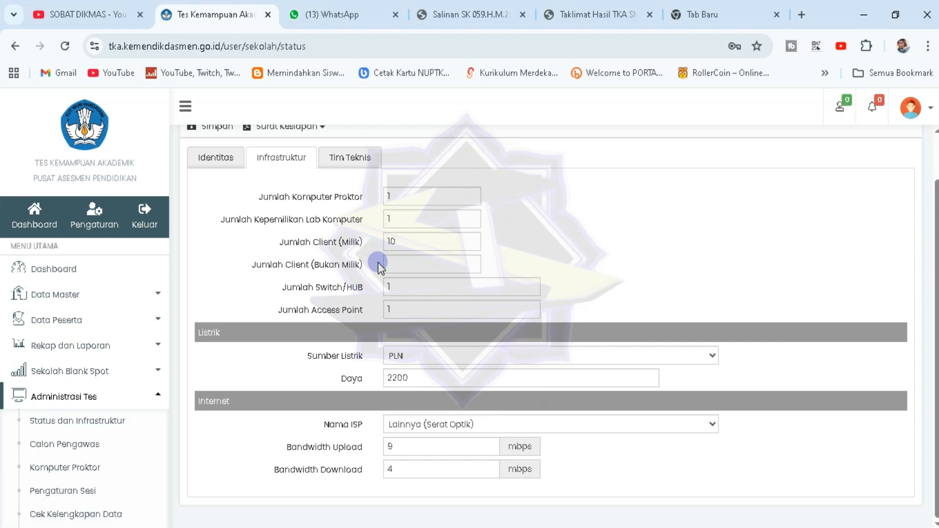
pyautogui.click(351, 166)
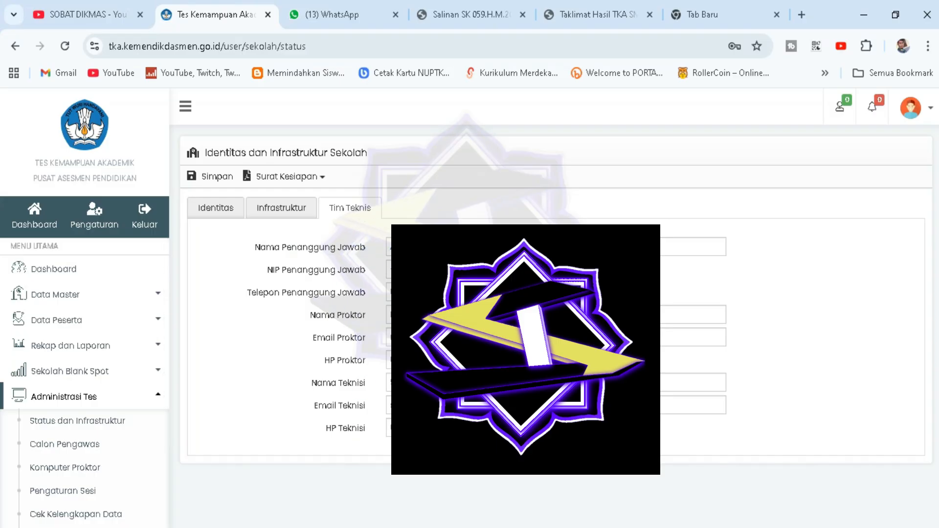
pyautogui.click(211, 178)
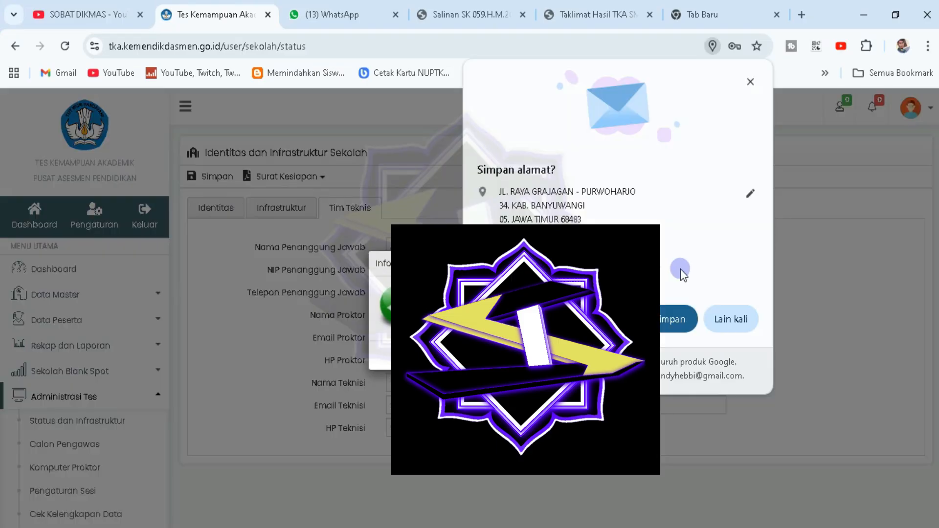
pyautogui.click(748, 92)
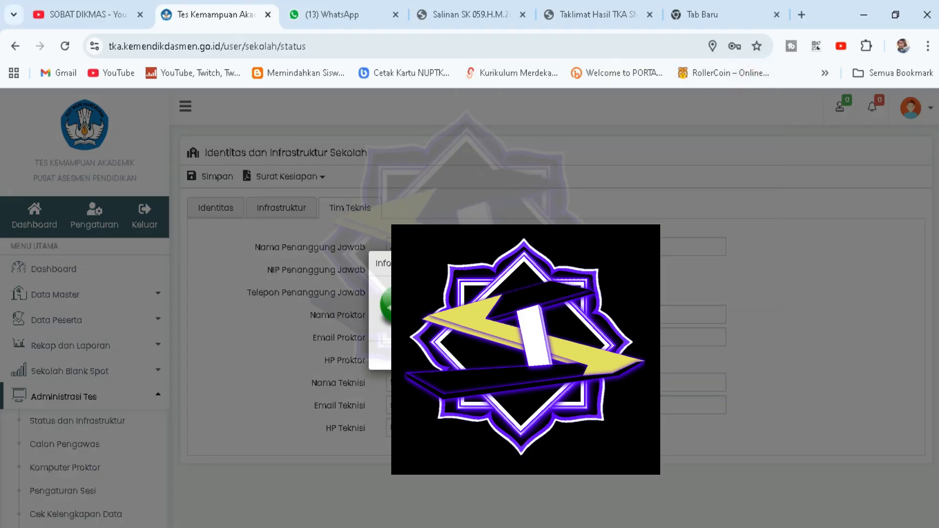
pyautogui.click(268, 281)
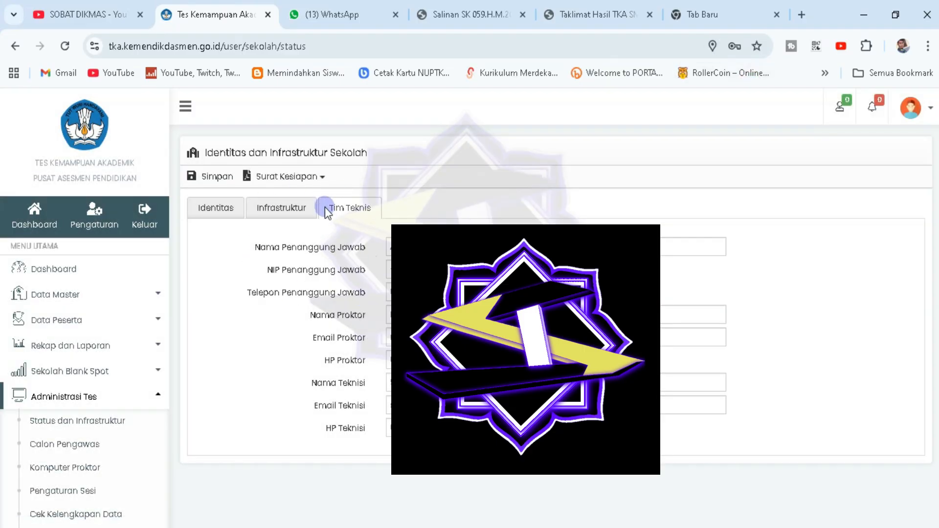
pyautogui.click(323, 177)
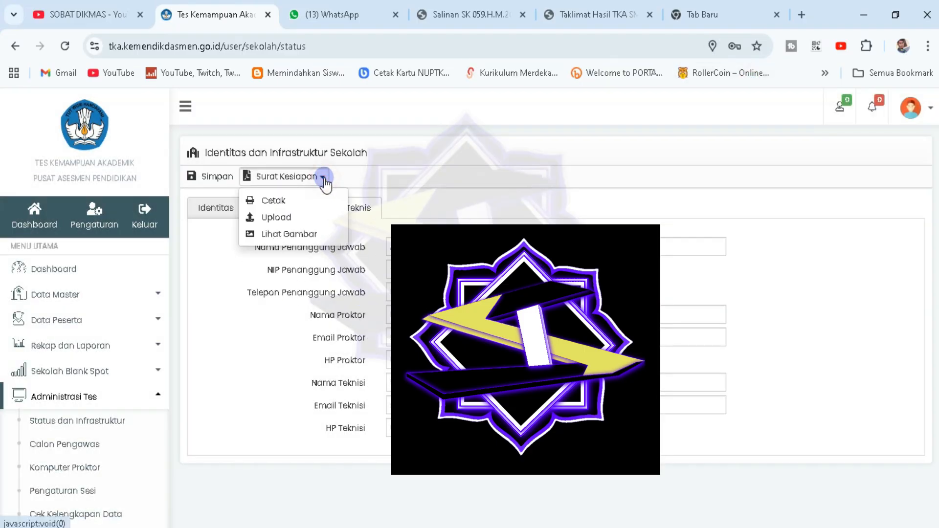
pyautogui.click(283, 197)
pyautogui.scroll(-8, 412, 397)
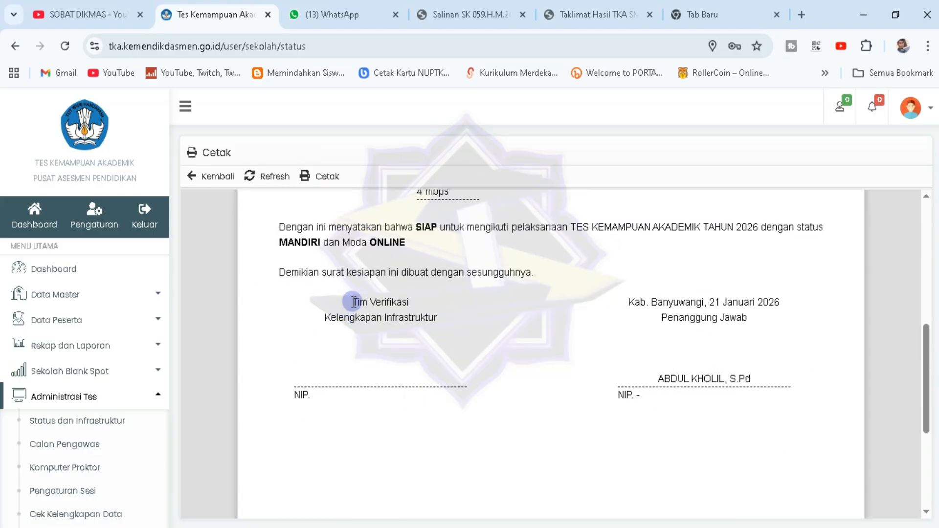
pyautogui.moveTo(352, 300); pyautogui.dragTo(442, 312)
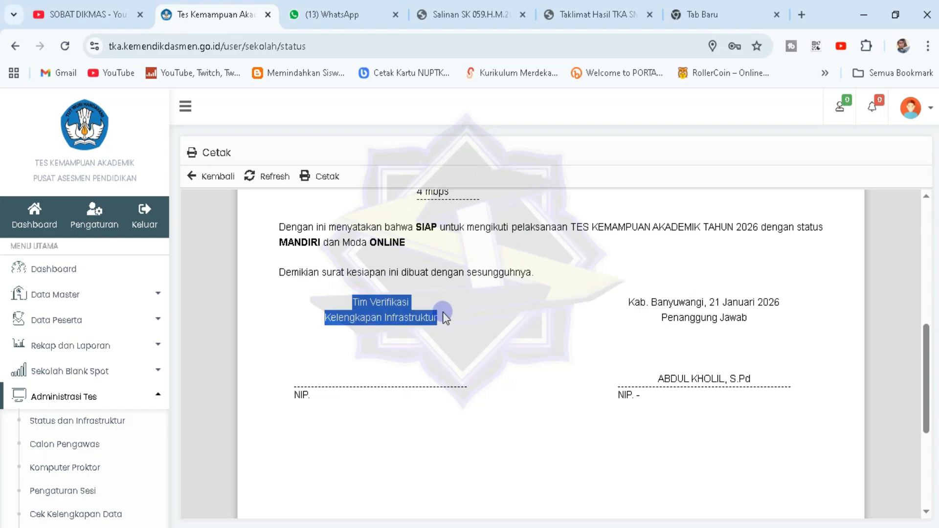
pyautogui.click(445, 319)
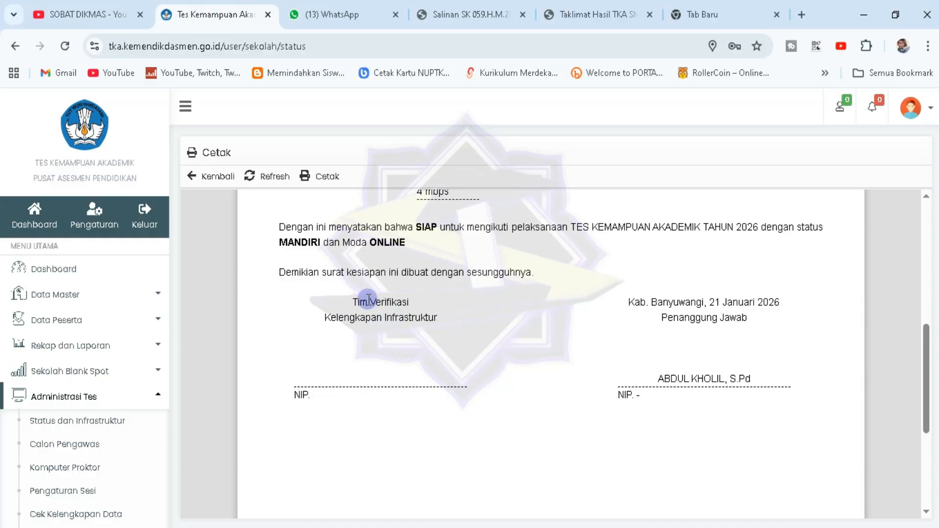
pyautogui.moveTo(352, 302); pyautogui.dragTo(446, 321)
pyautogui.click(446, 321)
pyautogui.click(209, 177)
pyautogui.click(322, 177)
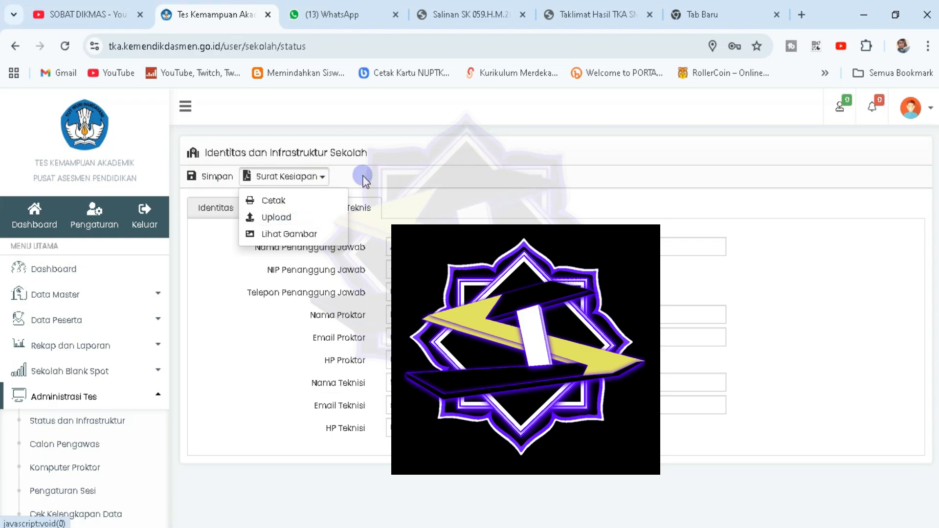
# Close the readiness letter options and go to Data Peserta > Impor Biodata
pyautogui.click(393, 177)
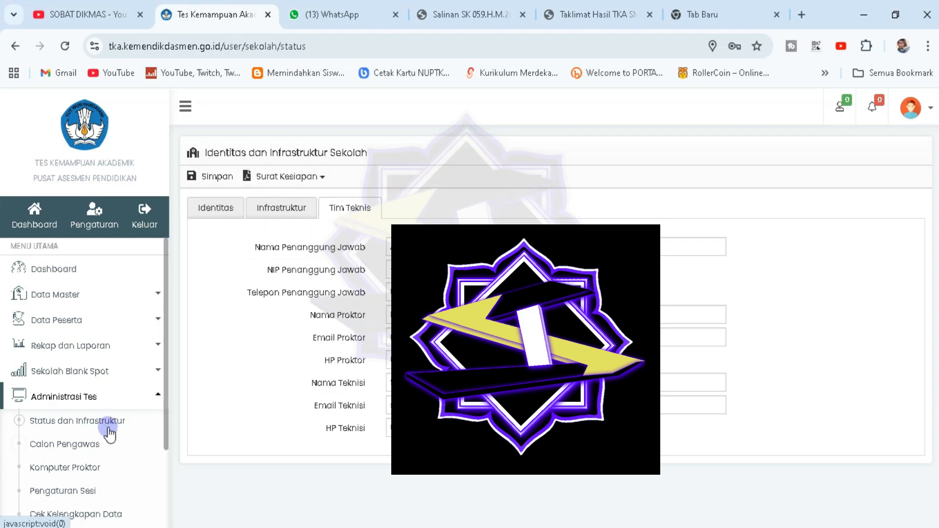
pyautogui.scroll(-2, 105, 434)
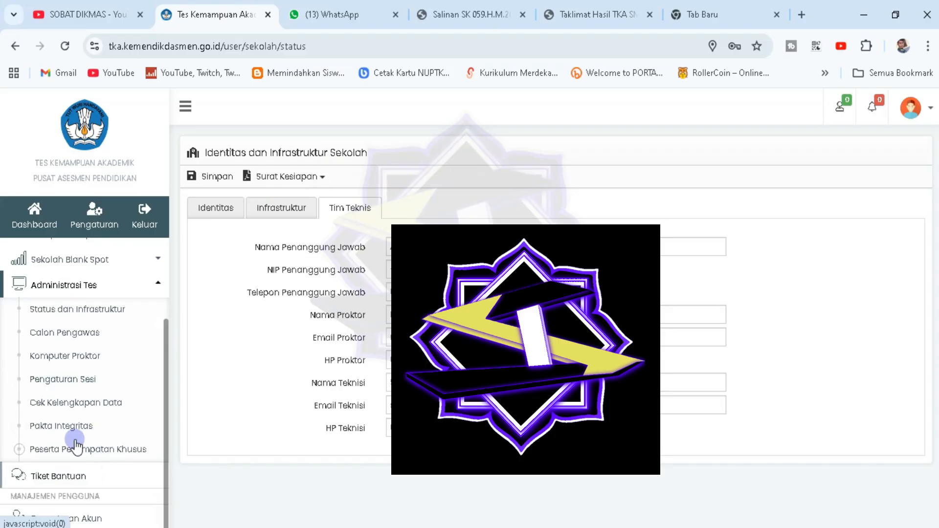
pyautogui.scroll(2, 76, 442)
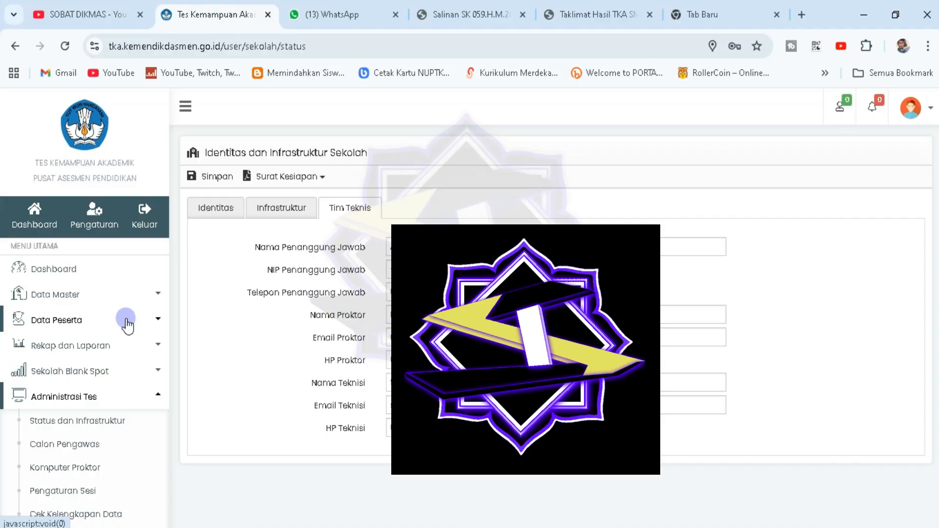
pyautogui.click(127, 323)
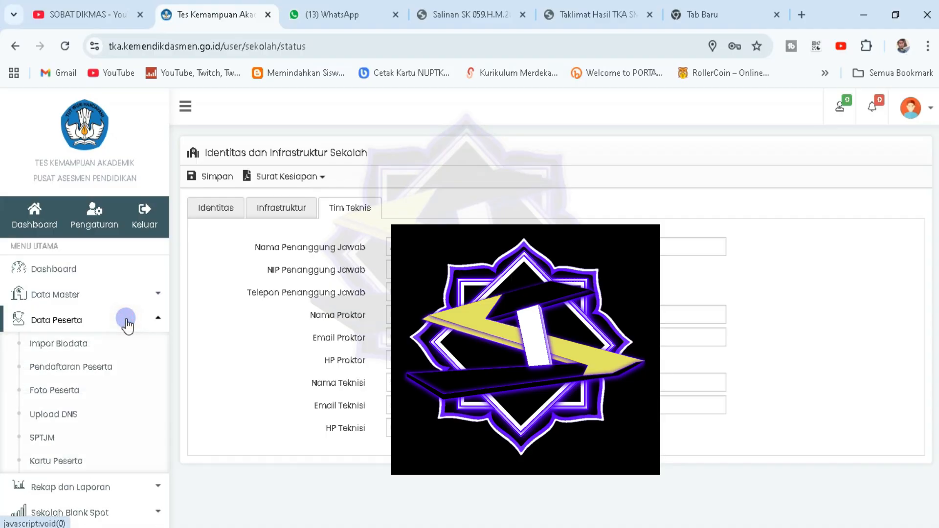
pyautogui.click(55, 346)
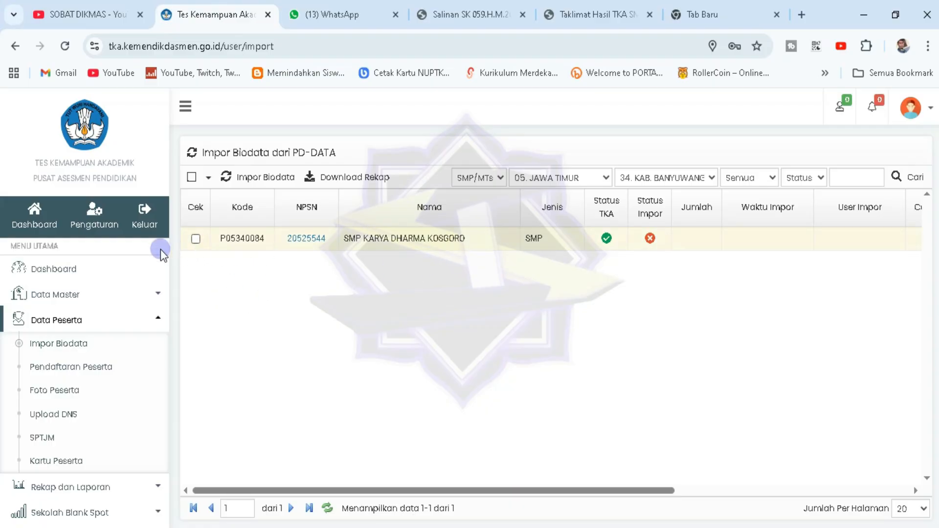
# Tick the SMP KARYA DHARMA KOSGORO row and choose Impor Biodata
pyautogui.click(196, 239)
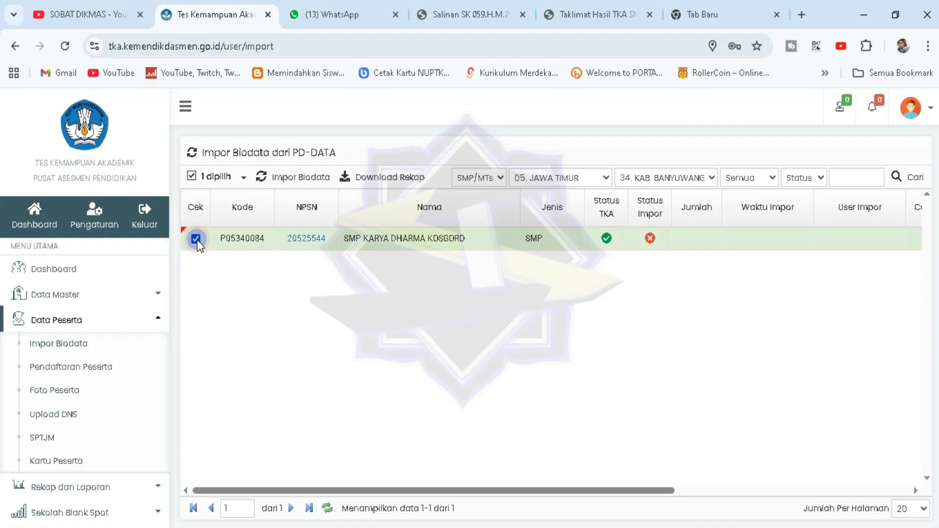
pyautogui.click(291, 181)
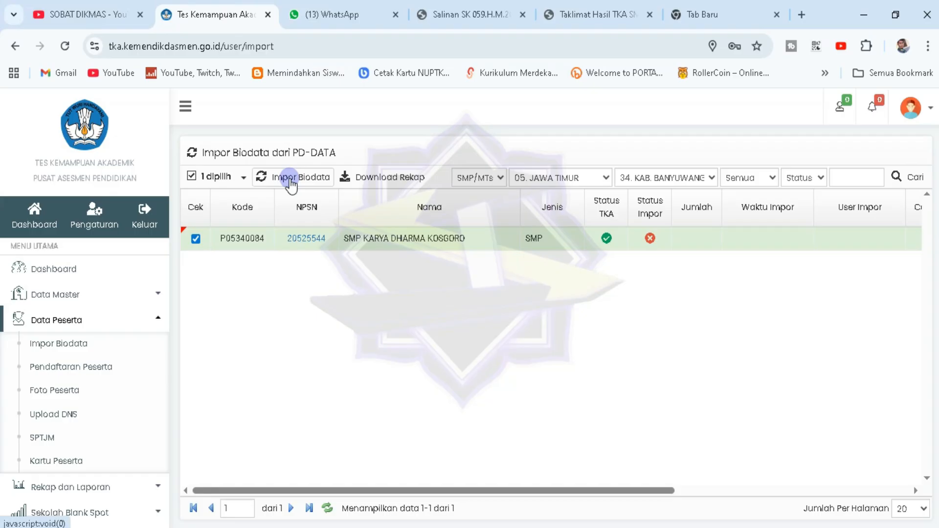
# Try loading the vervalpd site in a new tab, then return to the TKA import tab
pyautogui.click(712, 6)
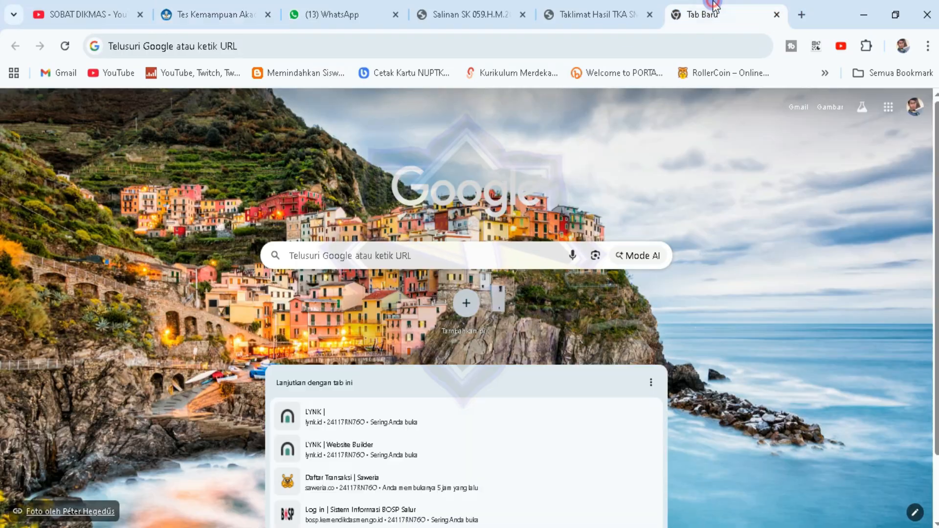
pyautogui.click(657, 43)
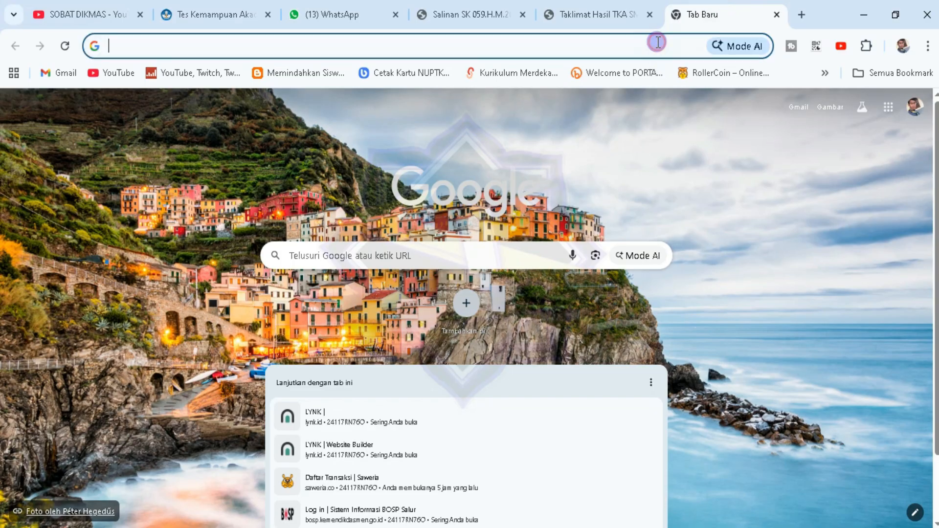
pyautogui.write('ver')
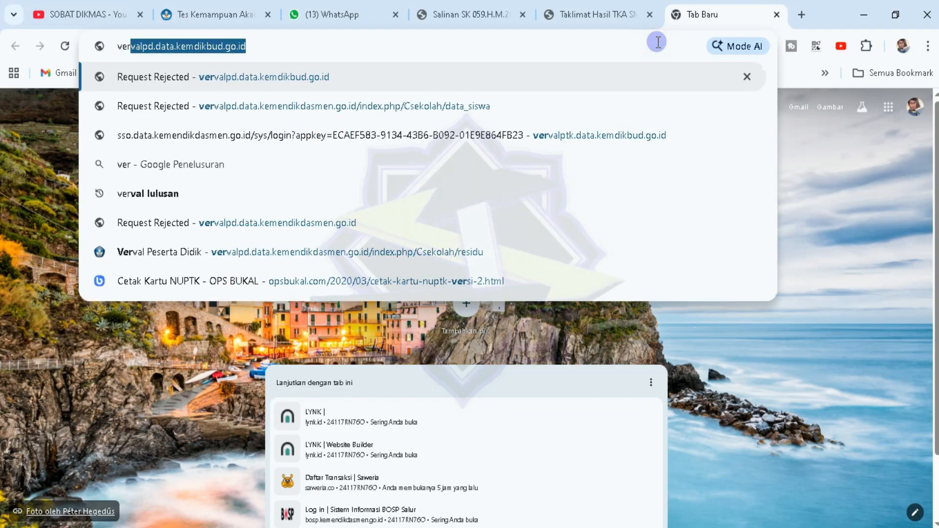
pyautogui.press('Return')
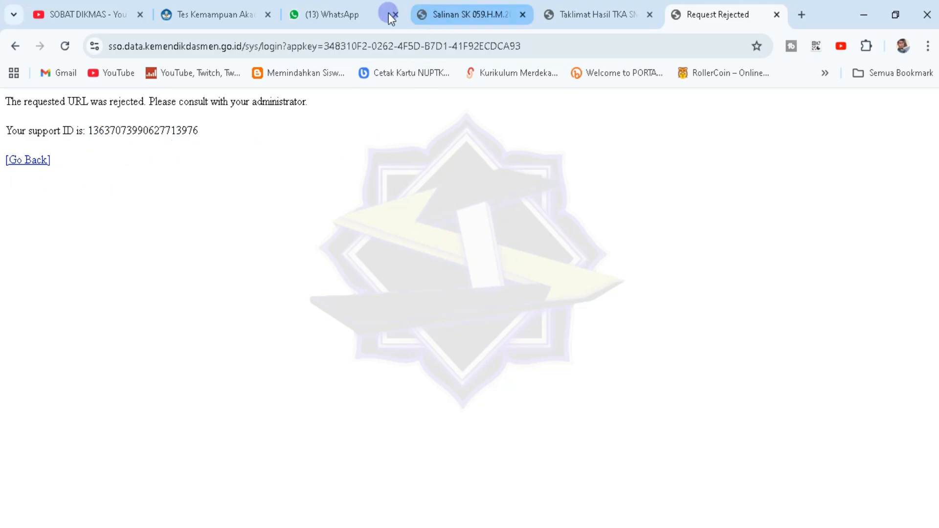
pyautogui.click(214, 16)
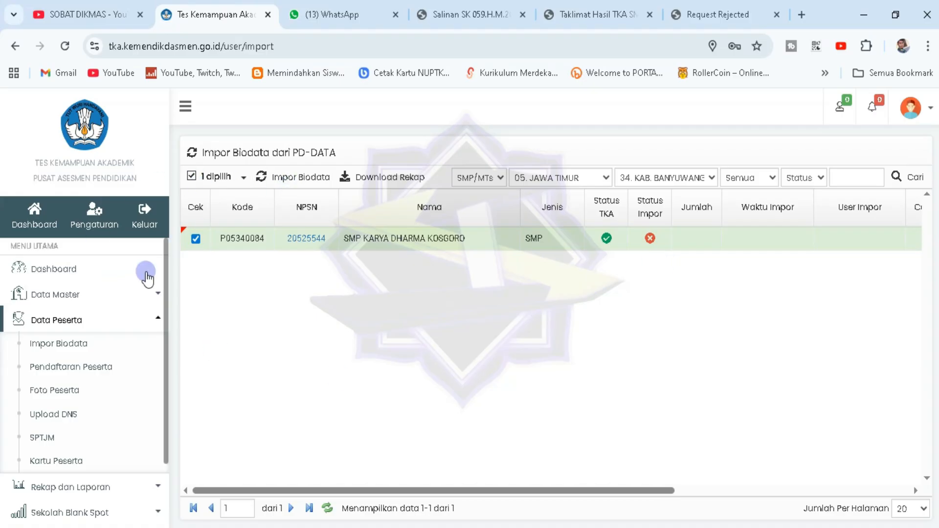
# Run Mulai Impor Biodata for SMP KARYA DHARMA KOSGORO, check the 0-participant result, and close the dialog
pyautogui.click(292, 177)
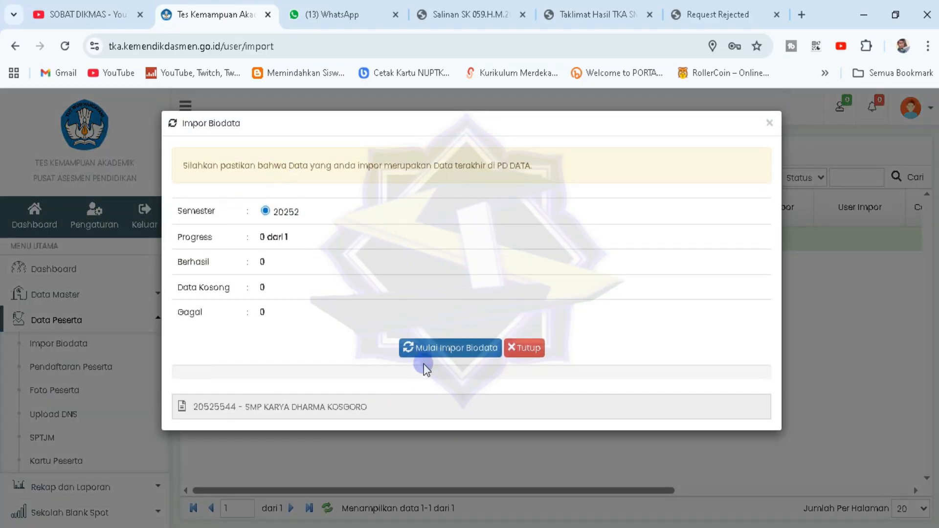
pyautogui.click(429, 349)
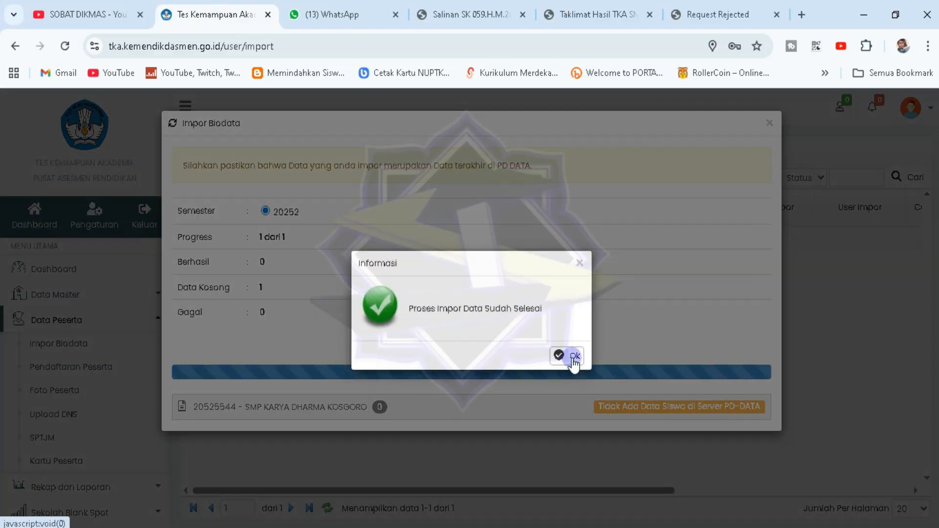
pyautogui.click(574, 356)
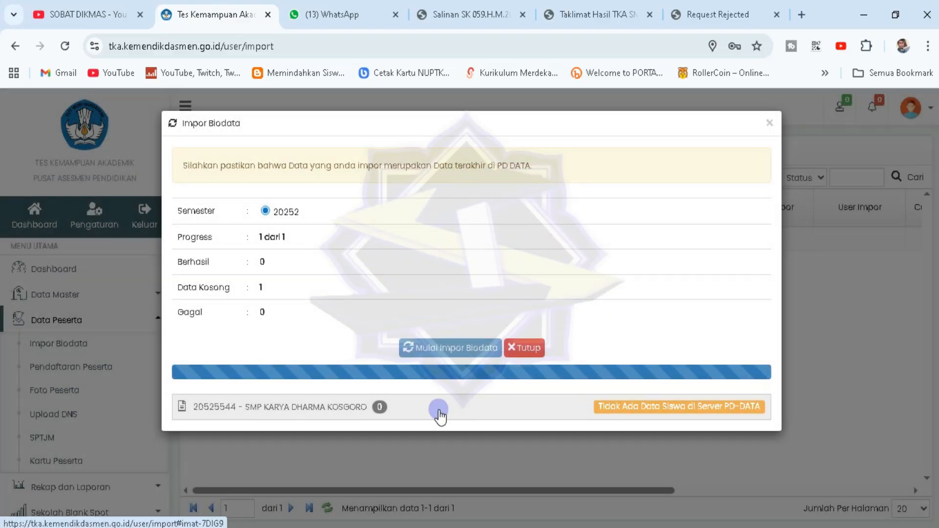
pyautogui.click(439, 411)
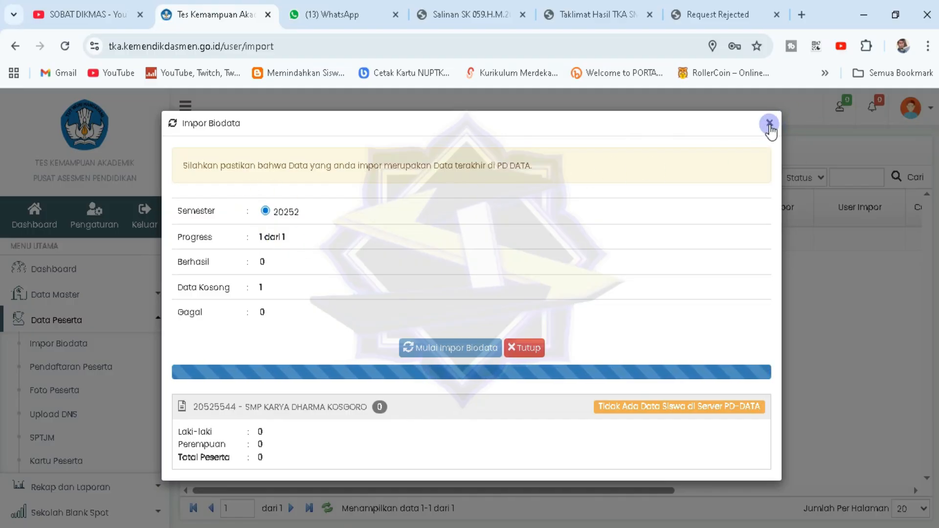
pyautogui.click(768, 124)
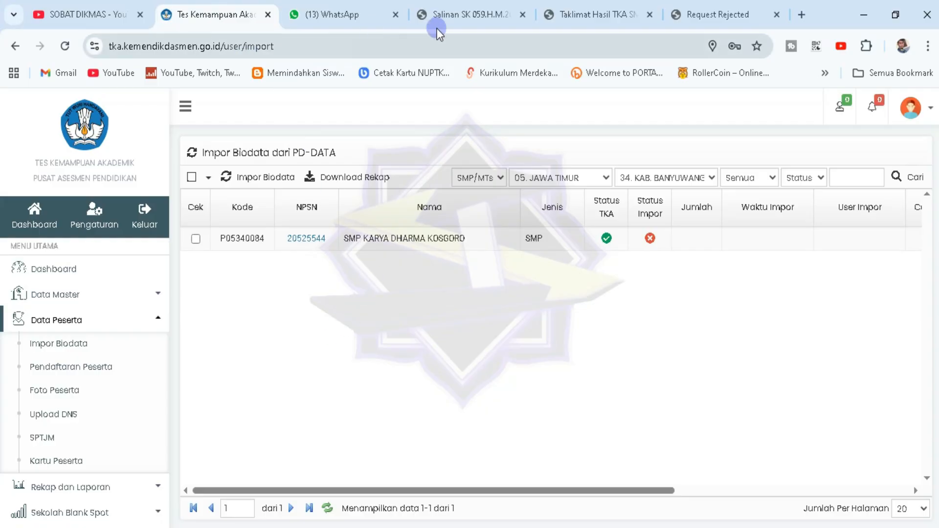
pyautogui.click(478, 8)
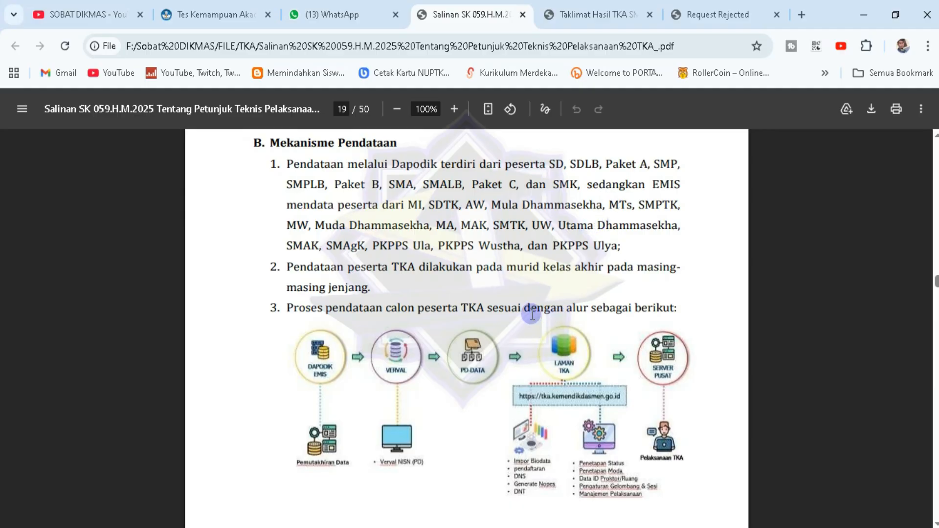
pyautogui.click(185, 12)
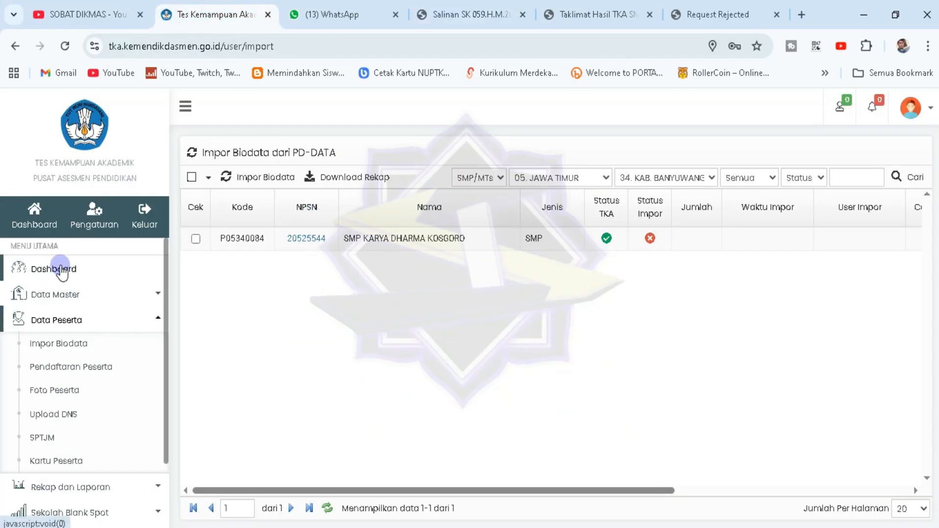
# On the dashboard, go over the checklist items Calon Pengawas, Status dan Moda, Gelombang dan Sesi and Pendaftaran Peserta, then close it
pyautogui.click(62, 270)
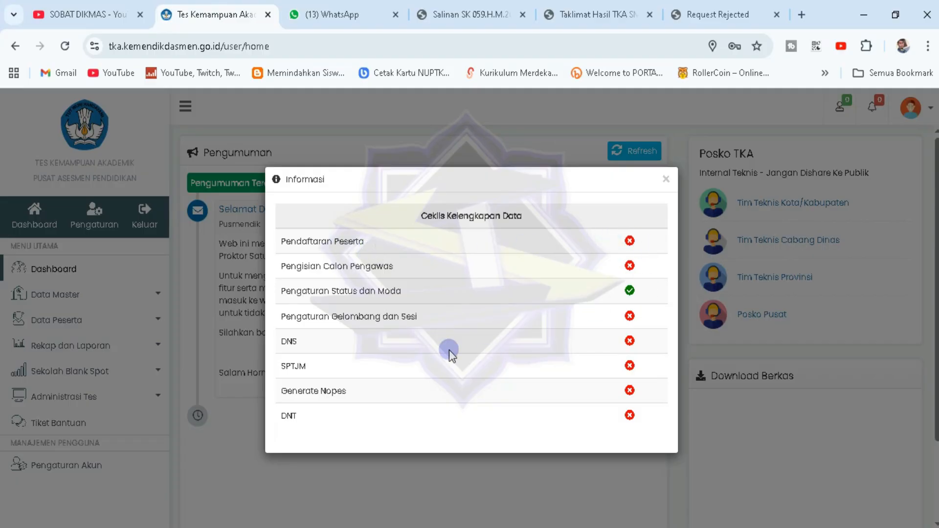
pyautogui.moveTo(271, 270); pyautogui.dragTo(386, 267)
pyautogui.click(415, 271)
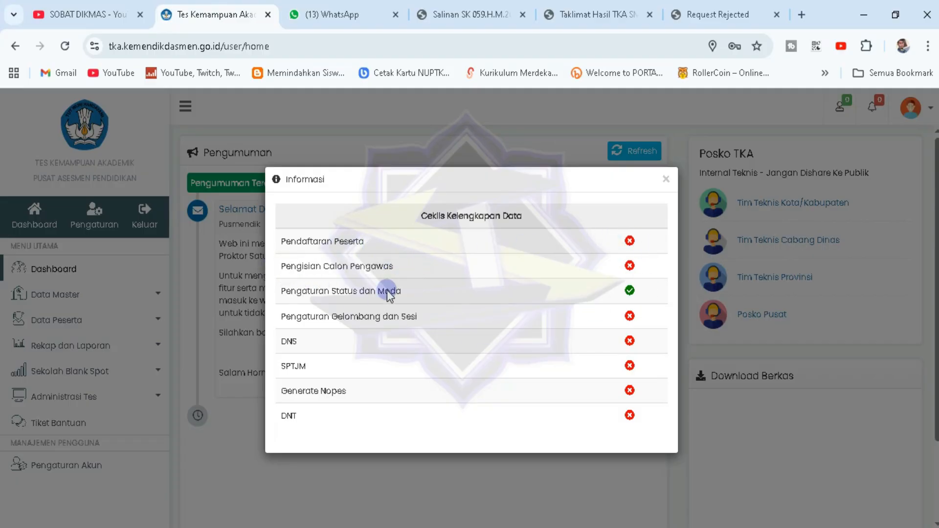
pyautogui.moveTo(280, 296); pyautogui.dragTo(633, 294)
pyautogui.click(633, 295)
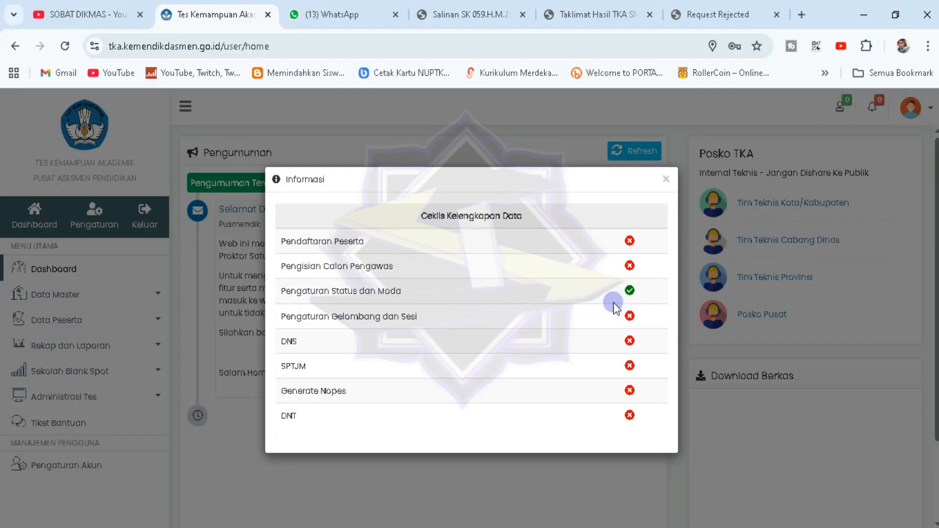
pyautogui.moveTo(286, 317); pyautogui.dragTo(436, 313)
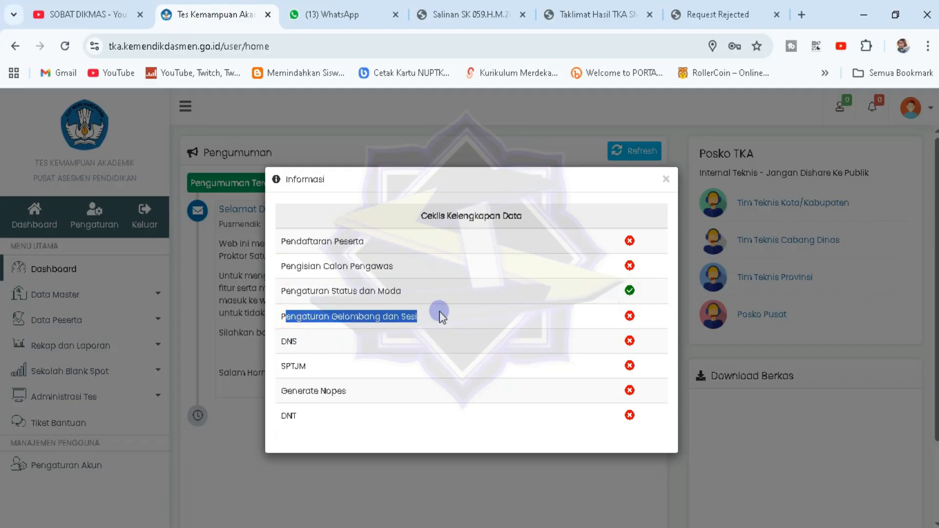
pyautogui.click(434, 314)
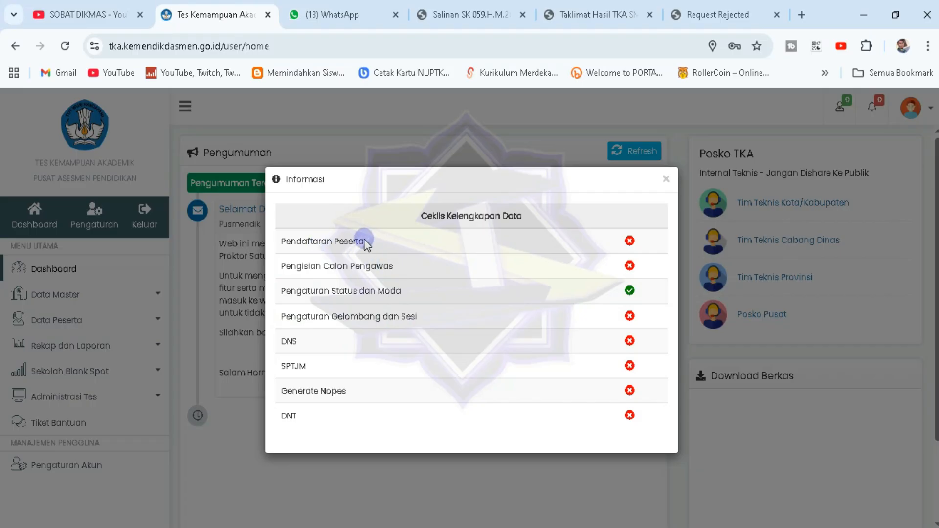
pyautogui.moveTo(286, 241); pyautogui.dragTo(363, 243)
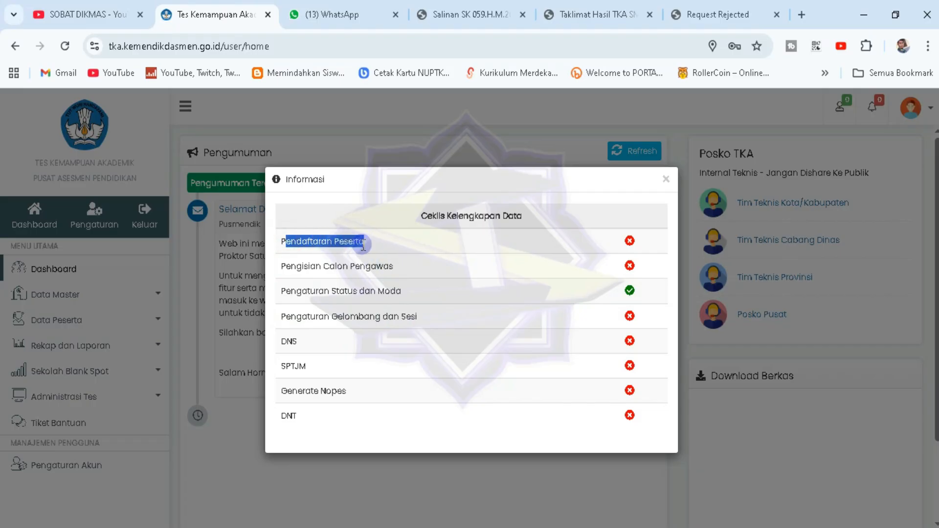
pyautogui.click(359, 244)
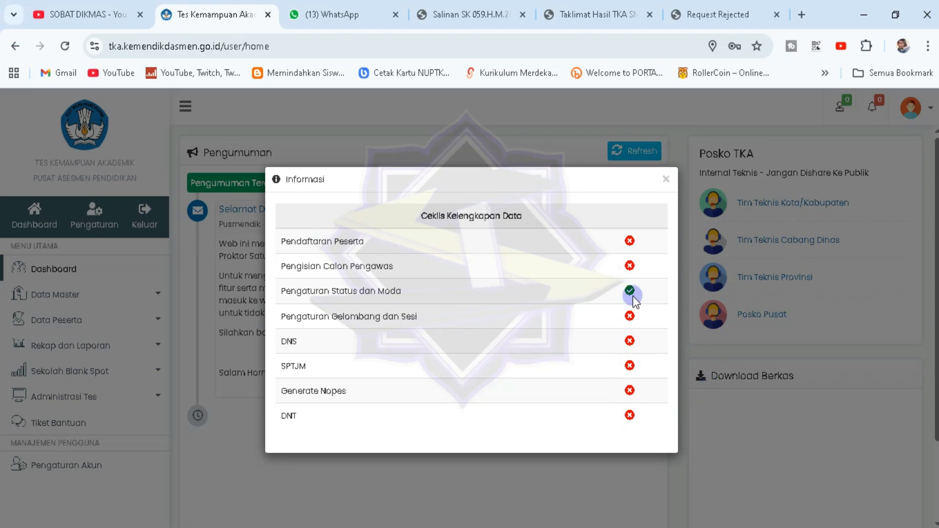
pyautogui.click(666, 181)
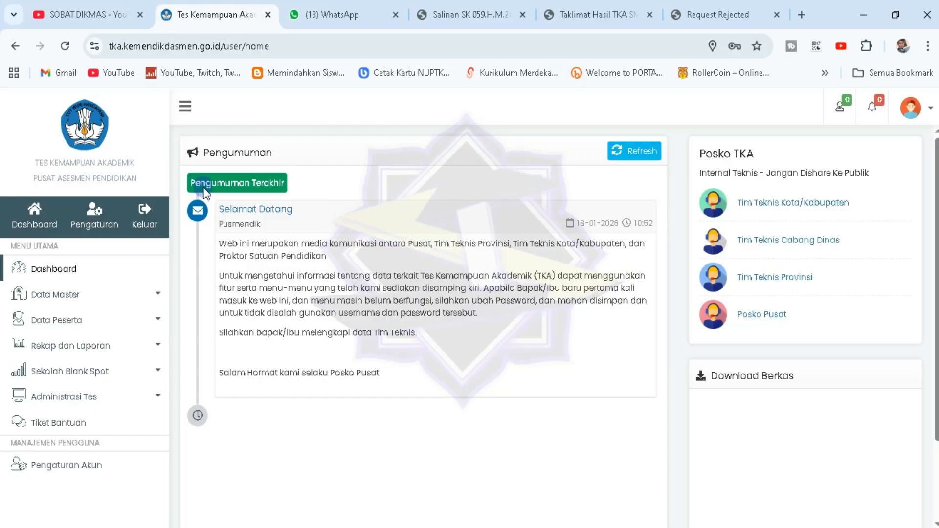
# Log out and fill in another saved school account's login
pyautogui.click(141, 214)
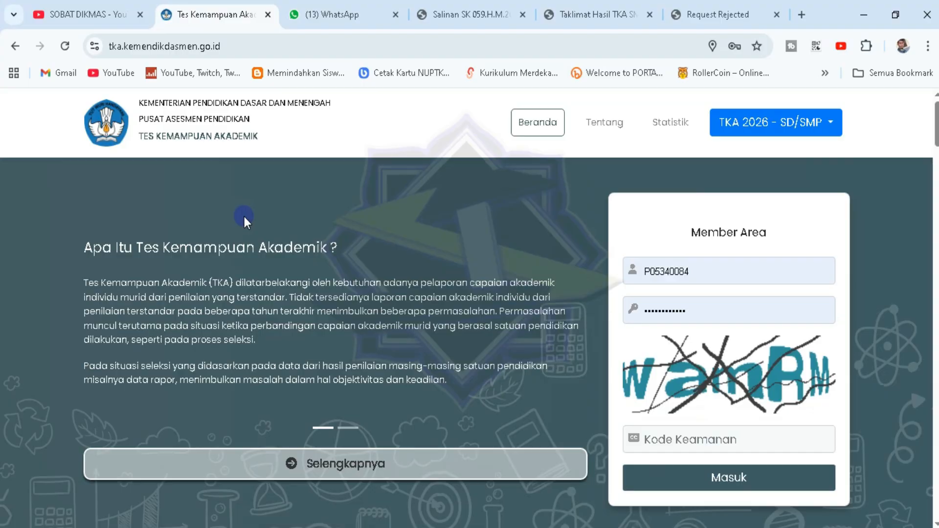
pyautogui.click(710, 278)
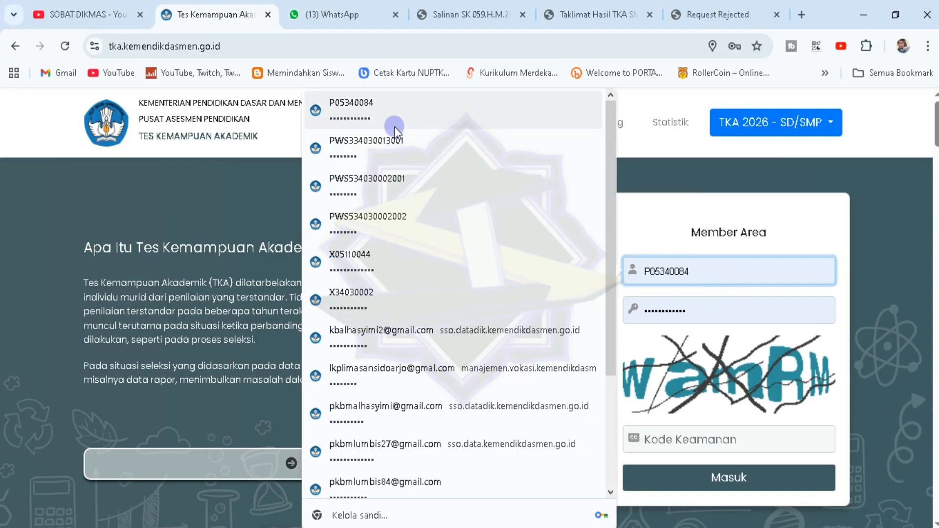
pyautogui.click(390, 261)
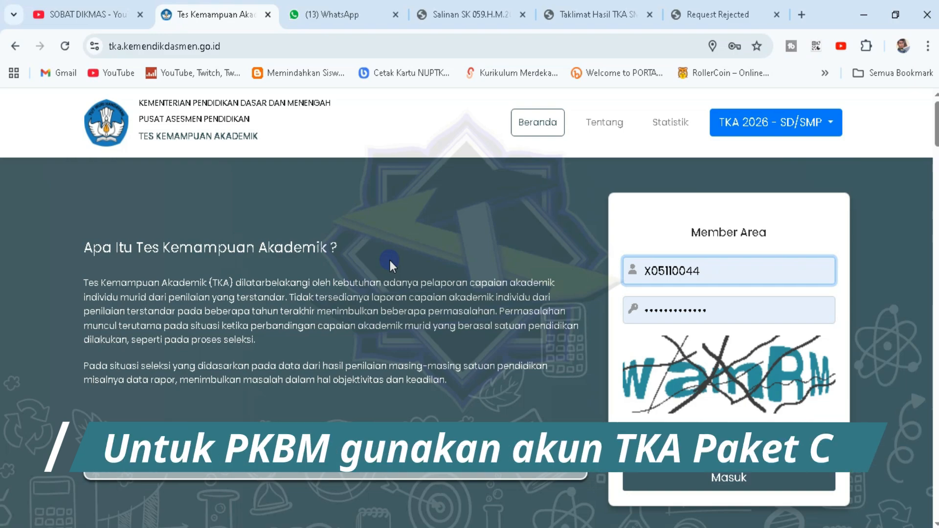
# Choose the TKA 2026 SD/SMP edition, enter the captcha code and sign in
pyautogui.click(820, 122)
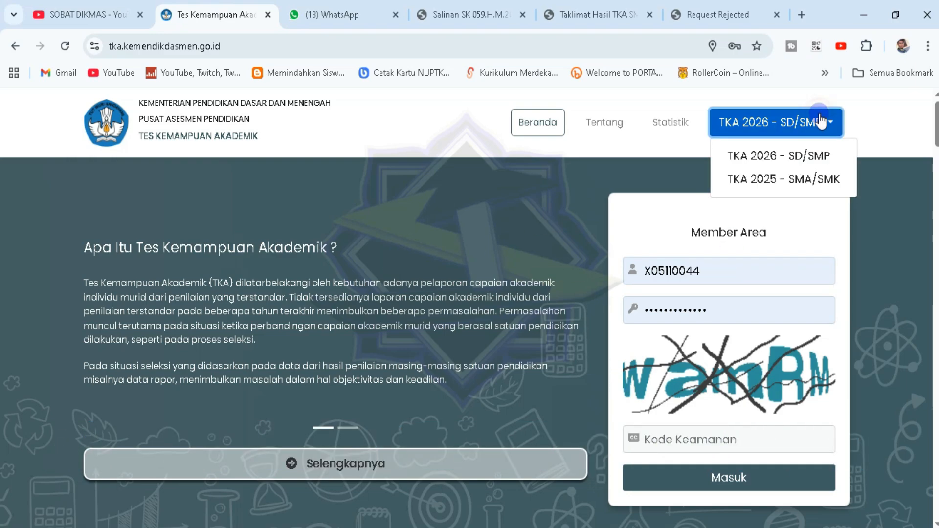
pyautogui.click(796, 154)
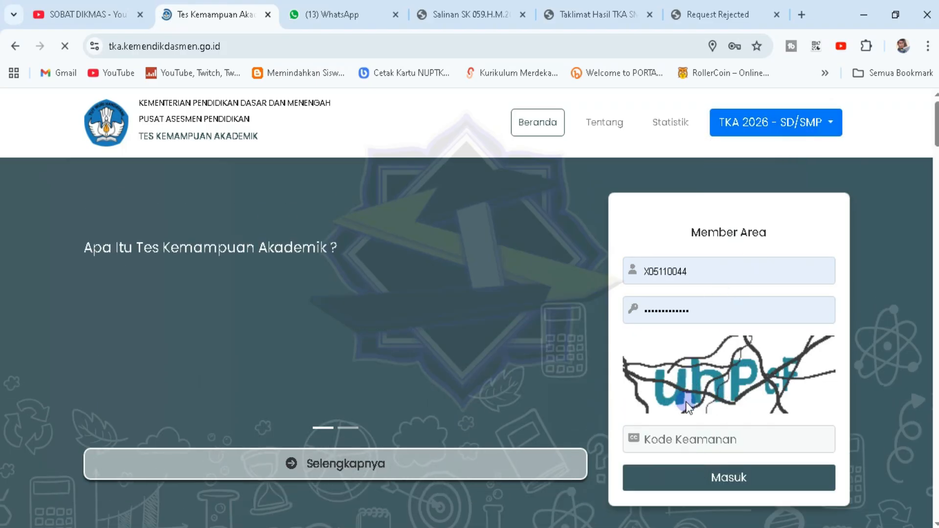
pyautogui.click(684, 440)
pyautogui.write('u')
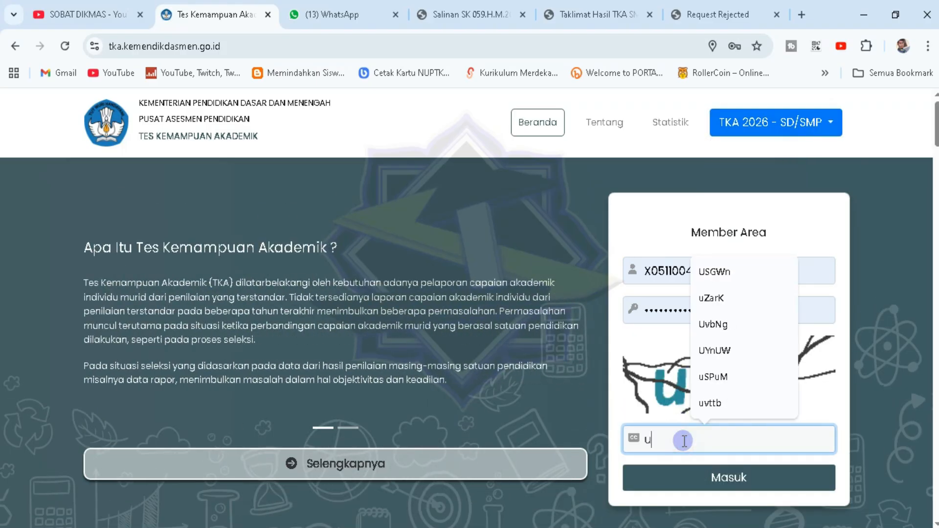
pyautogui.write('hP')
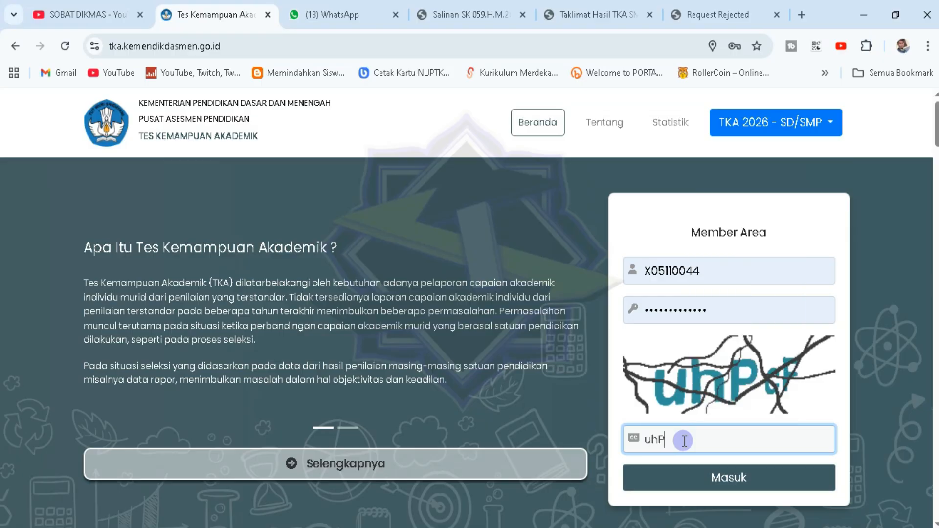
pyautogui.write('c')
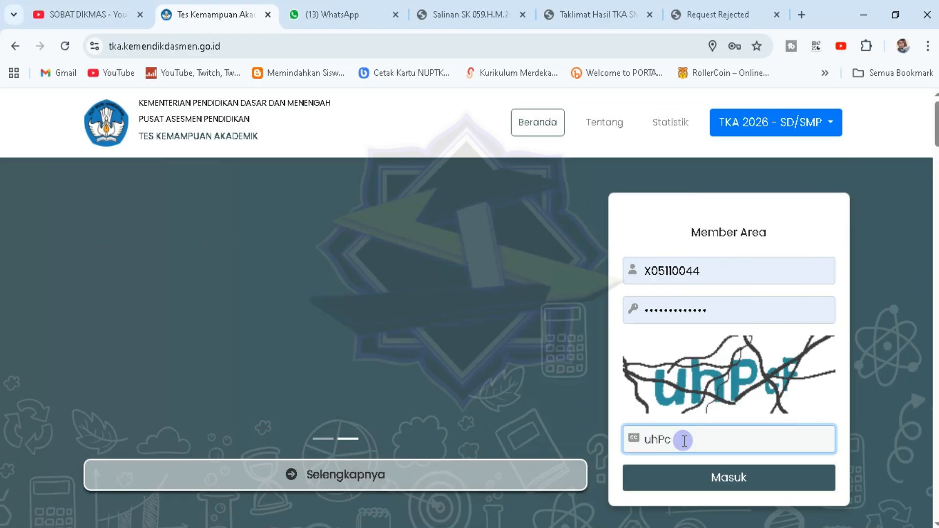
pyautogui.write('F')
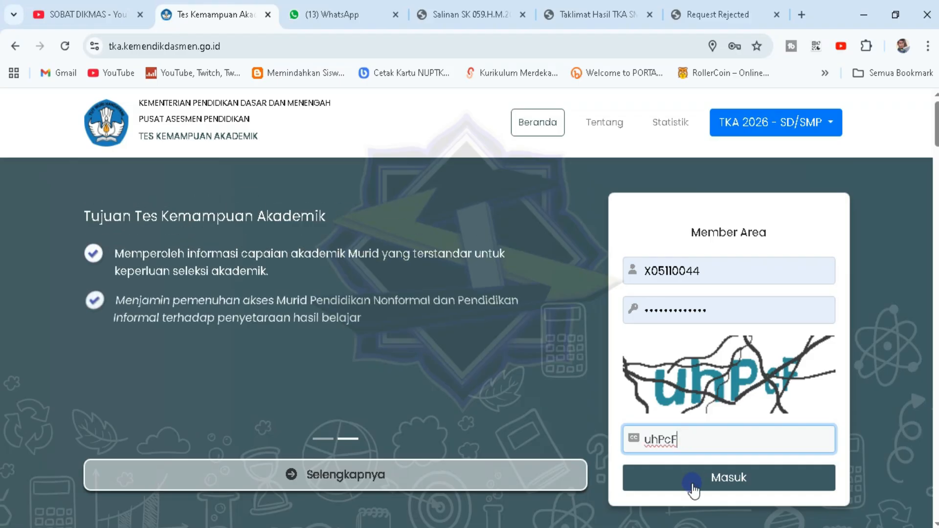
pyautogui.click(692, 485)
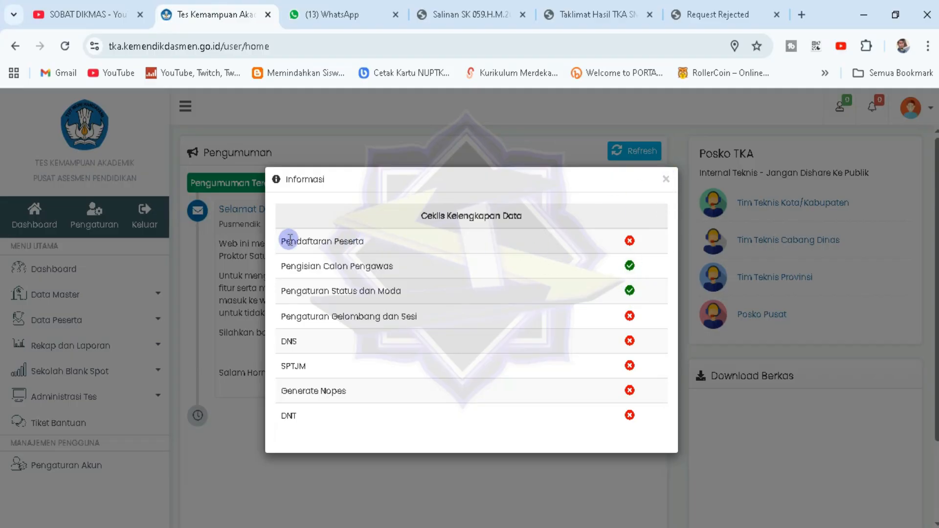
# Read the Informasi checklist heading, then close the data-completeness checklist
pyautogui.moveTo(282, 239); pyautogui.dragTo(383, 216)
pyautogui.click(353, 244)
pyautogui.click(666, 179)
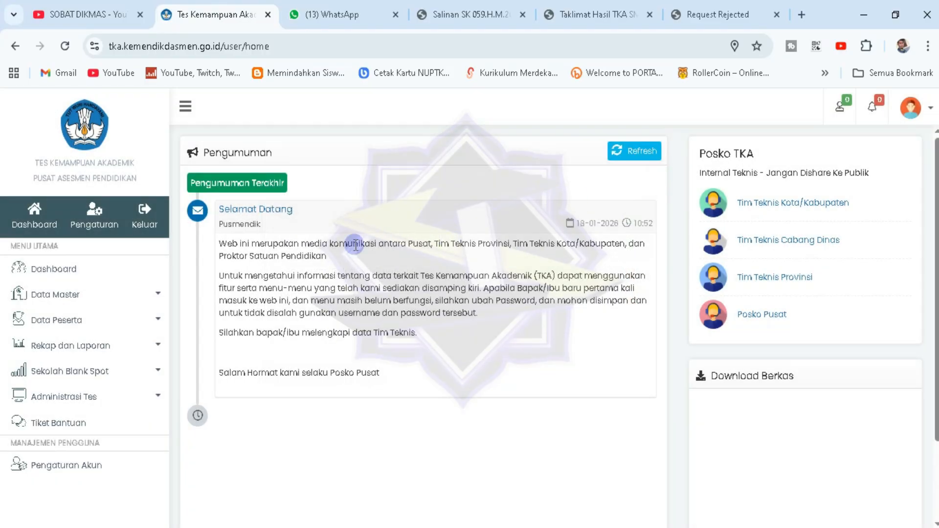
# Open Data Peserta > Impor Biodata, filter to Paket B/Wustha and tick PKBM AL HASYIMI II
pyautogui.click(150, 319)
pyautogui.click(72, 345)
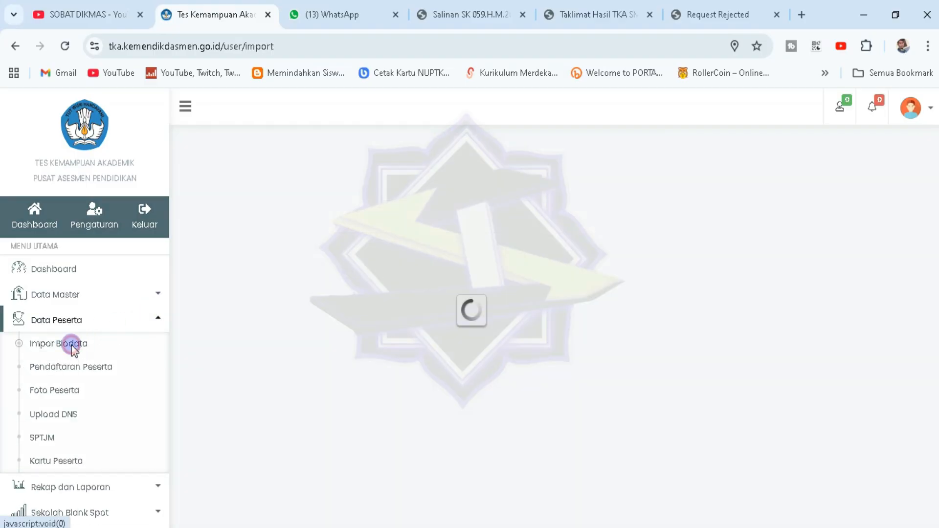
pyautogui.click(478, 177)
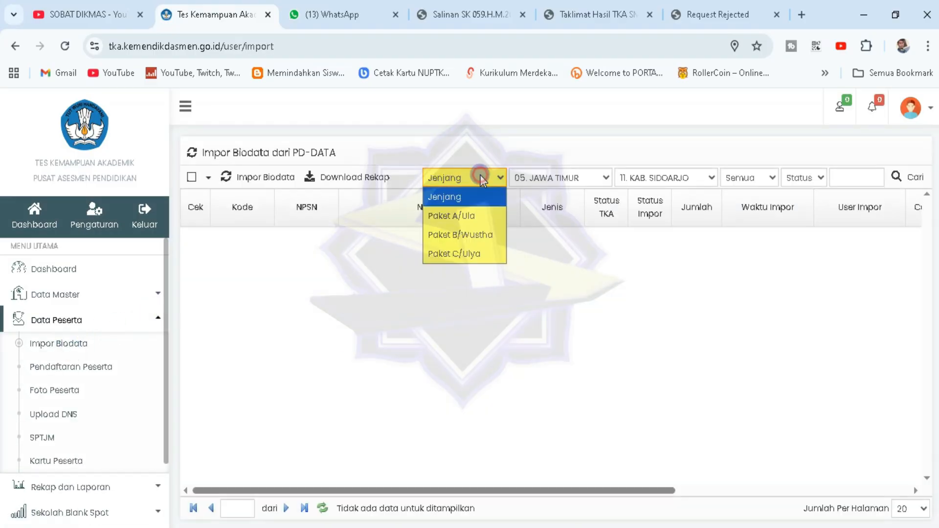
pyautogui.click(467, 237)
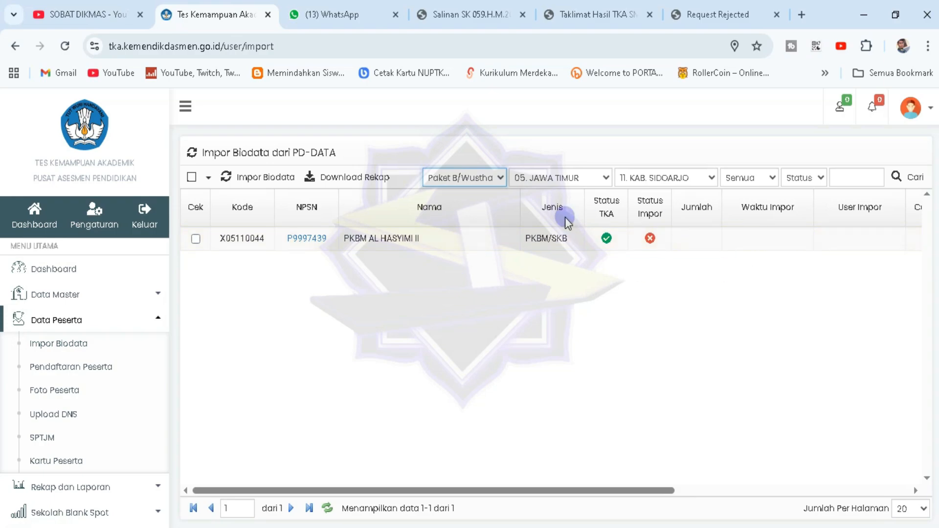
pyautogui.click(196, 239)
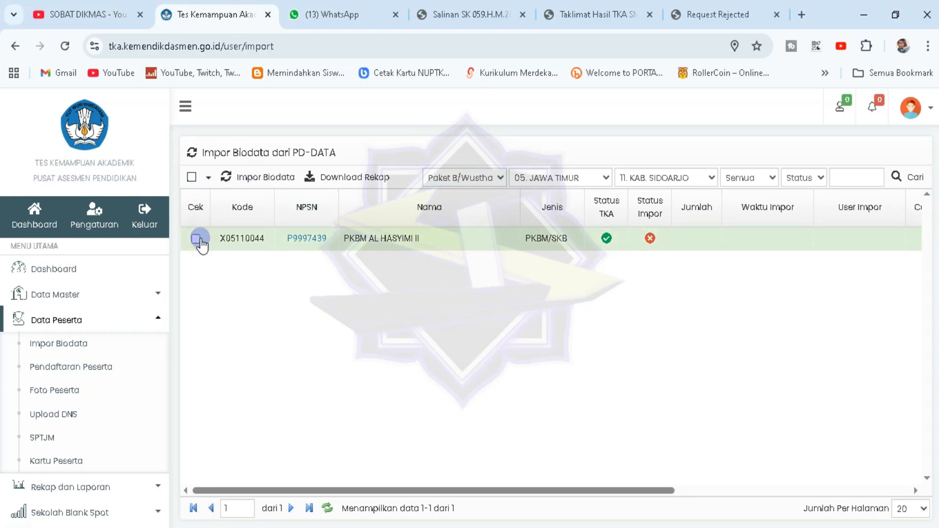
# Import the school's biodata from PD-DATA, check the 4-participant result, and close the window
pyautogui.click(297, 176)
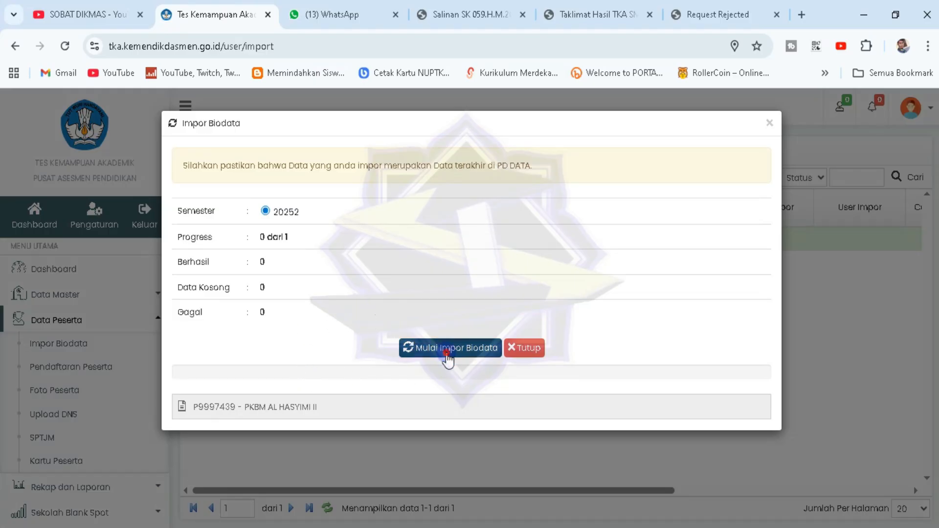
pyautogui.click(446, 348)
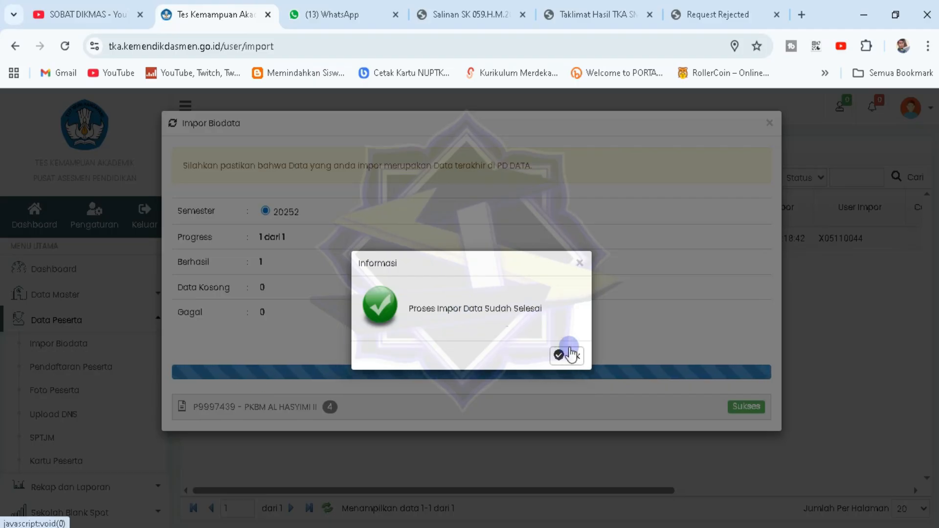
pyautogui.click(565, 354)
pyautogui.click(384, 409)
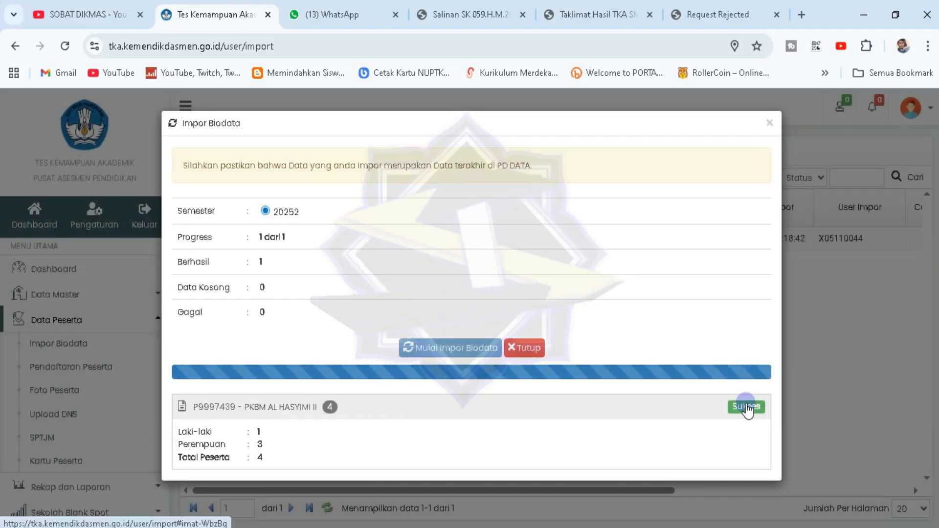
pyautogui.click(533, 348)
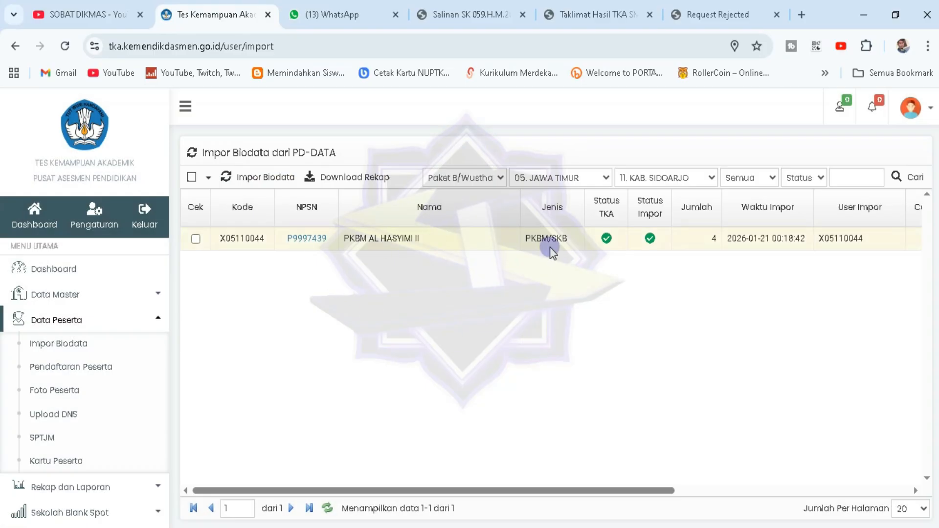
# Filter the import list to Paket A/Ula and tick the PKBM AL HASYIMI II row
pyautogui.click(494, 182)
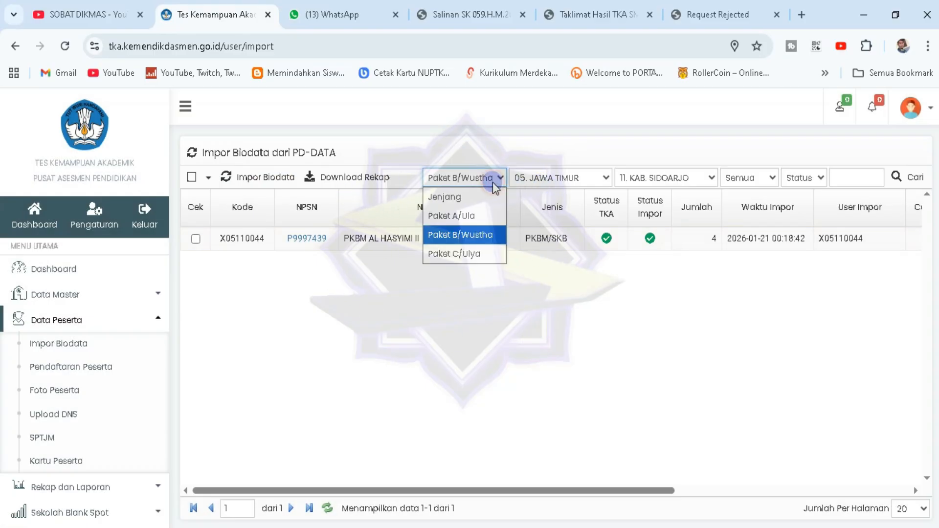
pyautogui.click(482, 217)
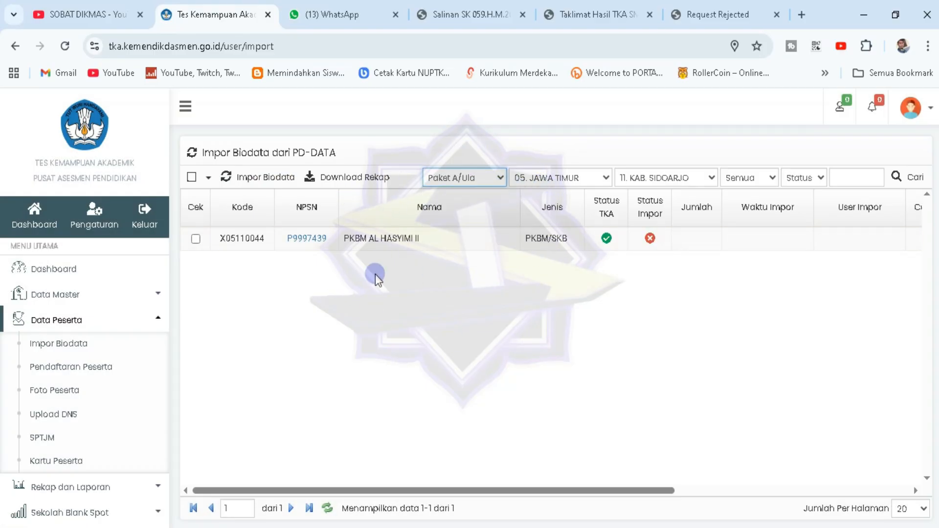
pyautogui.click(196, 239)
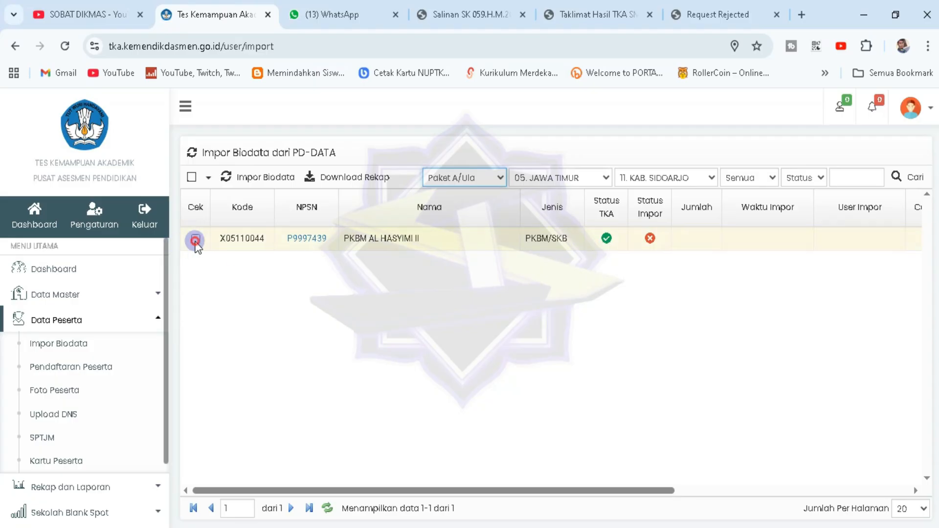
# Import the Paket A/Ula biodata, check the 13-participant result, and switch to the Request Rejected tab
pyautogui.click(289, 181)
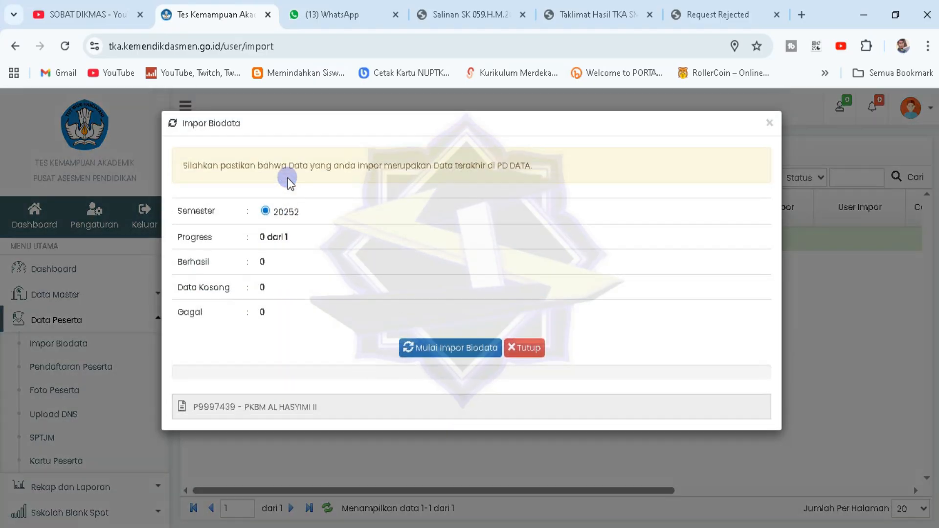
pyautogui.click(462, 347)
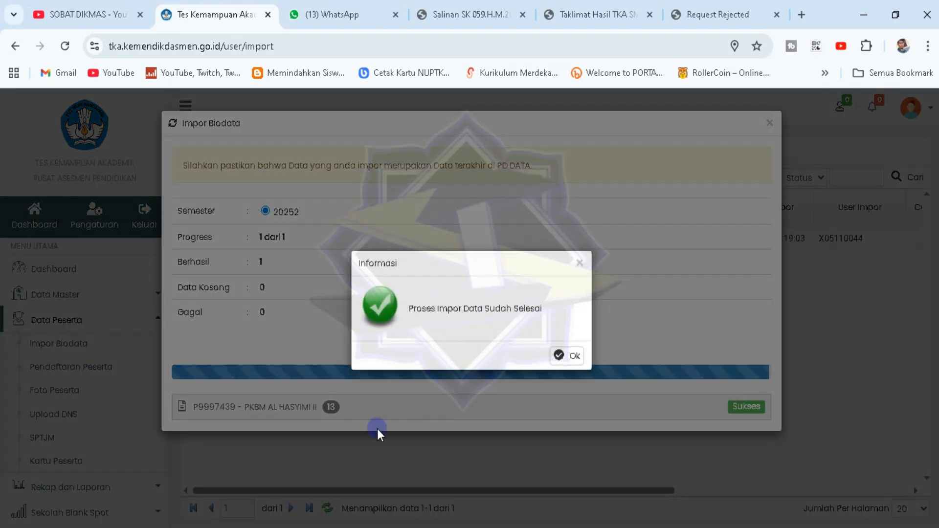
pyautogui.click(584, 356)
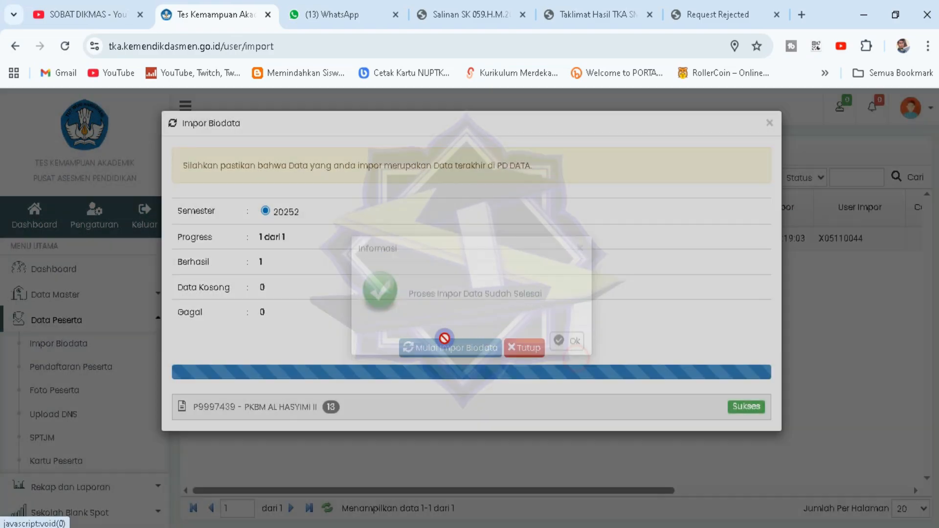
pyautogui.click(356, 407)
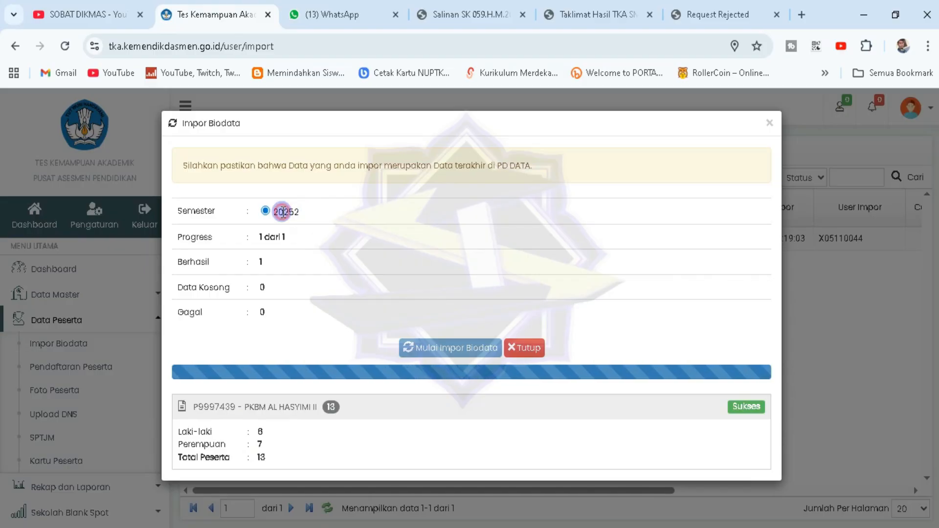
pyautogui.moveTo(282, 211); pyautogui.dragTo(327, 206)
pyautogui.click(328, 205)
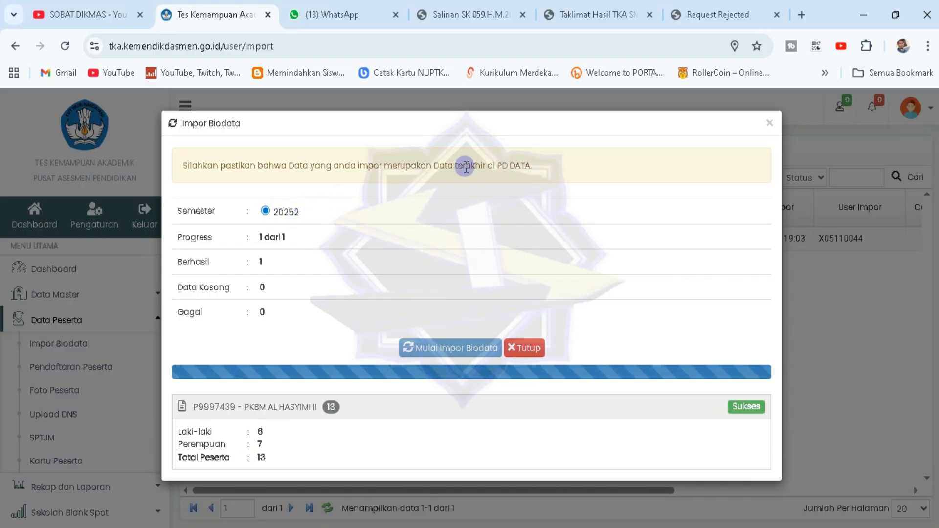
pyautogui.click(670, 7)
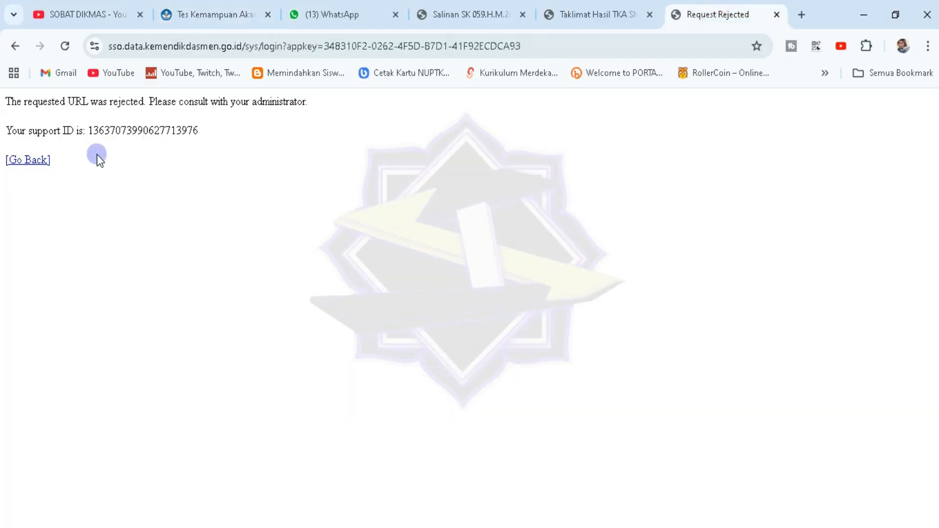
# Note the support ID, then open pd.data.kemdikbud.go.id in a new tab and try logging in
pyautogui.moveTo(85, 130); pyautogui.dragTo(229, 133)
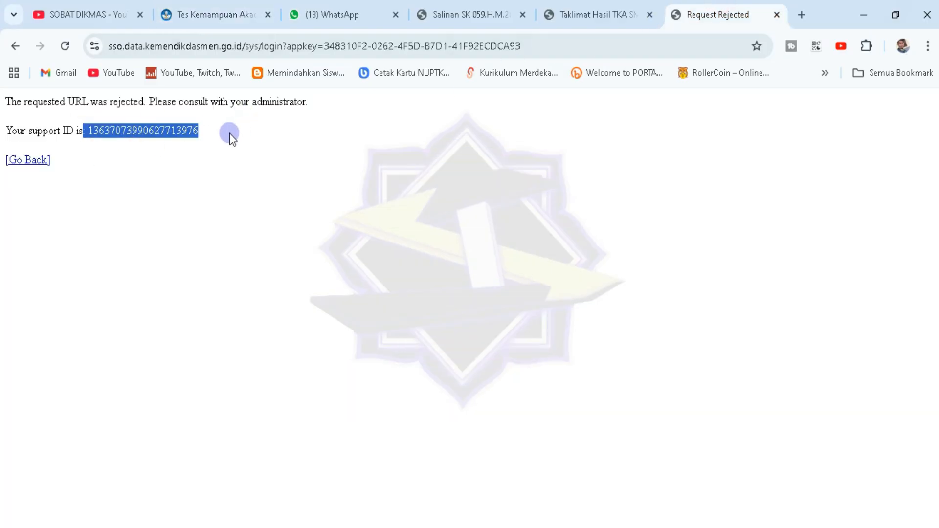
pyautogui.click(230, 133)
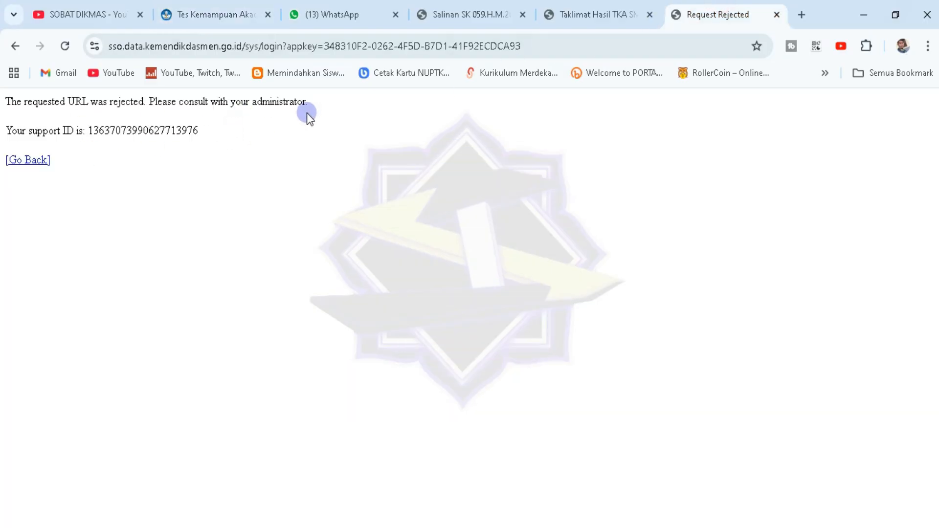
pyautogui.click(797, 14)
pyautogui.write('pd')
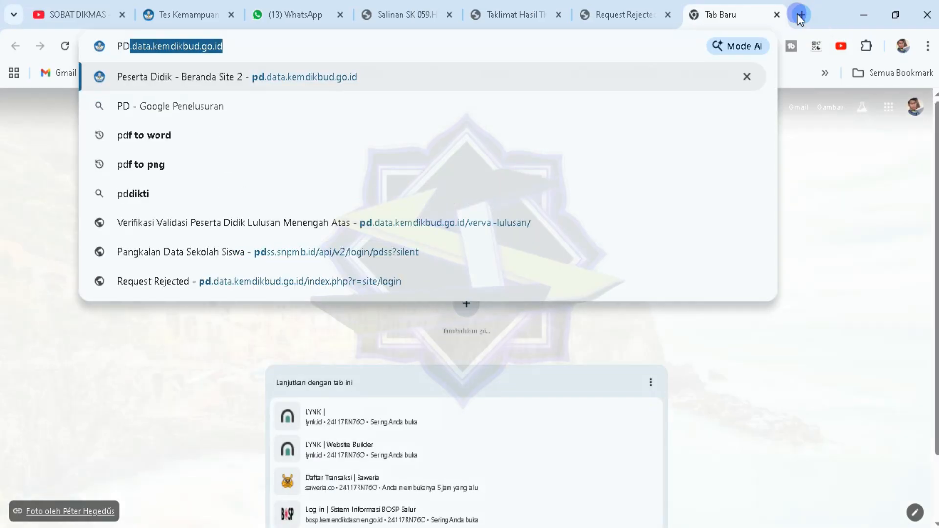
pyautogui.press('Return')
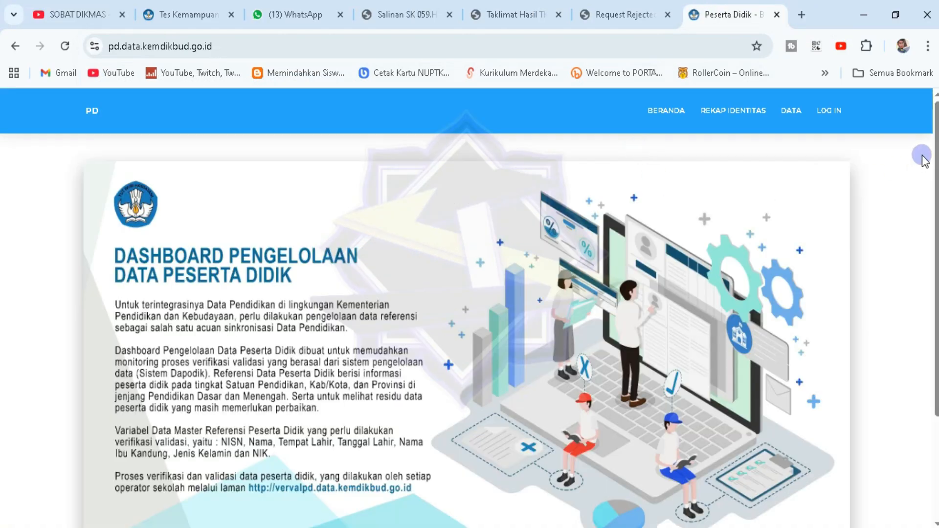
pyautogui.click(807, 114)
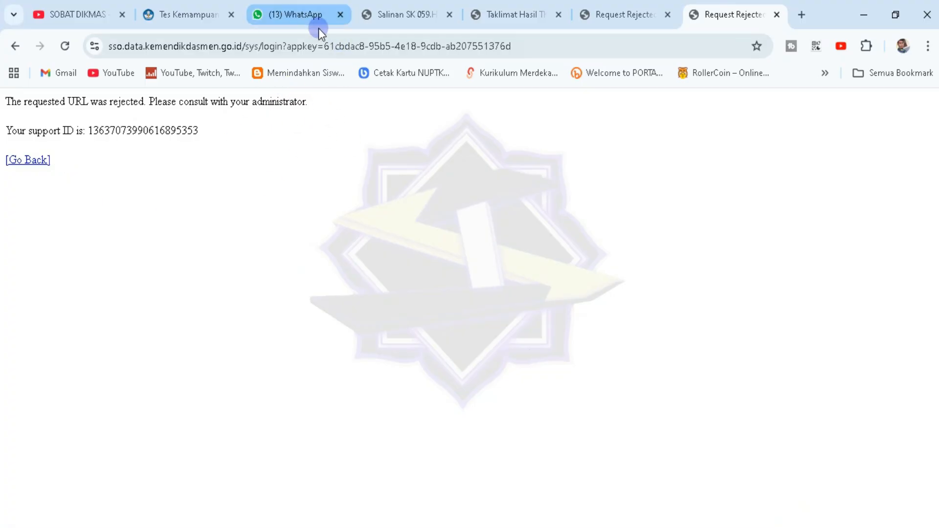
# Back in the TKA portal, confirm the 13 imported Paket A/Ula participants and close the result
pyautogui.moveTo(318, 30)
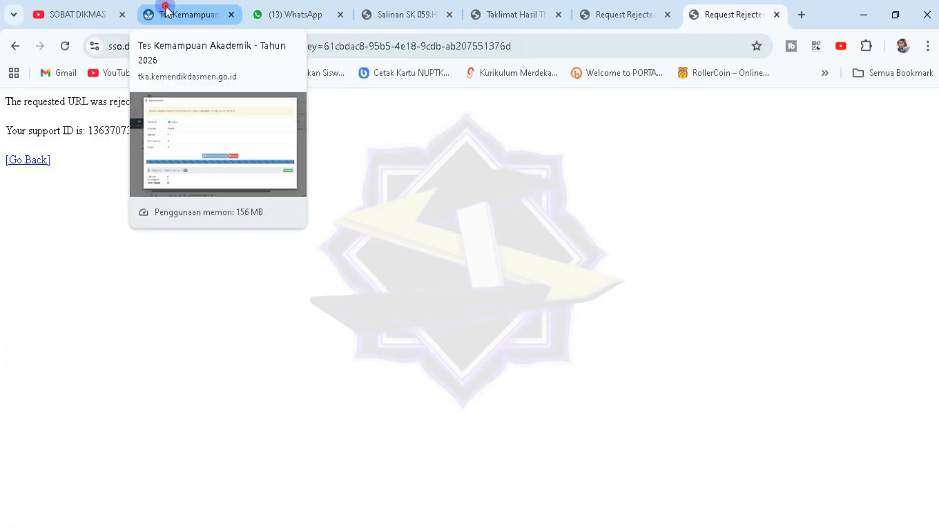
pyautogui.click(163, 12)
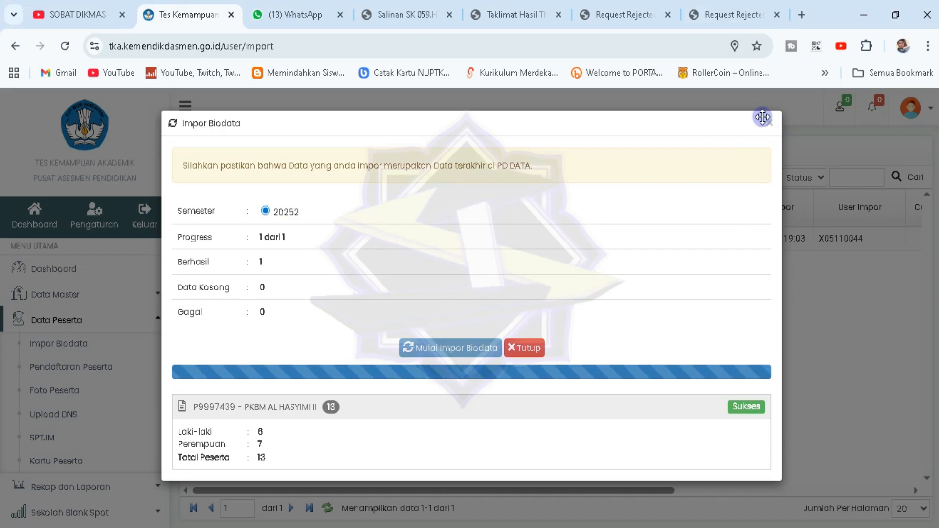
pyautogui.click(258, 456)
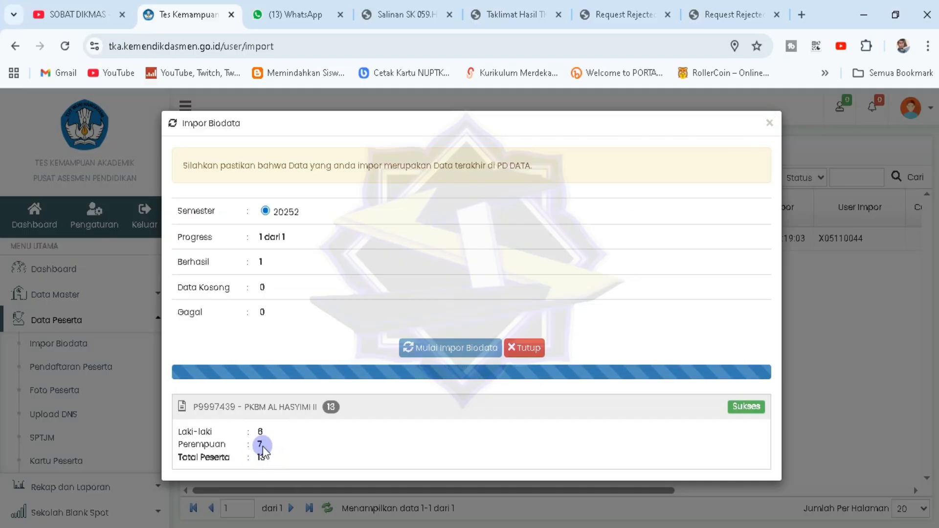
pyautogui.click(769, 123)
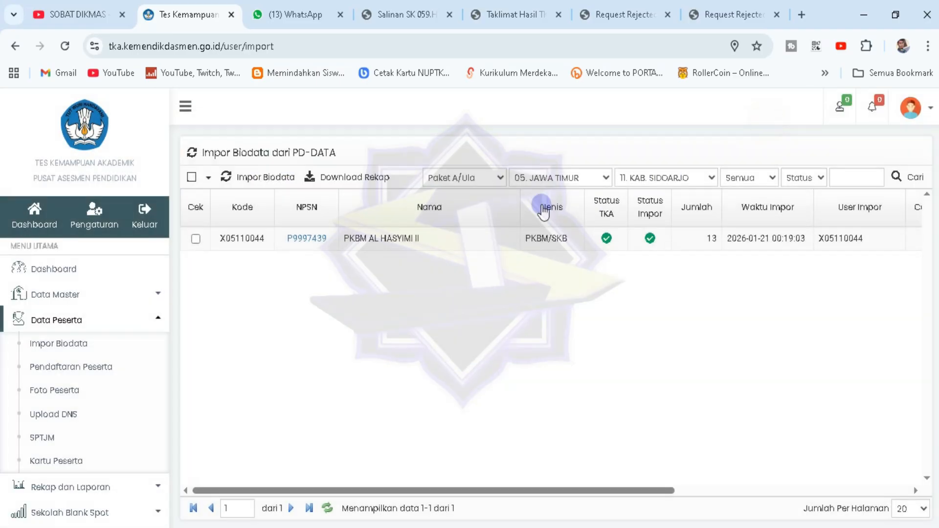
# Switch the level filter to Paket B/Wustha and note its 4 participants
pyautogui.click(492, 178)
pyautogui.click(459, 235)
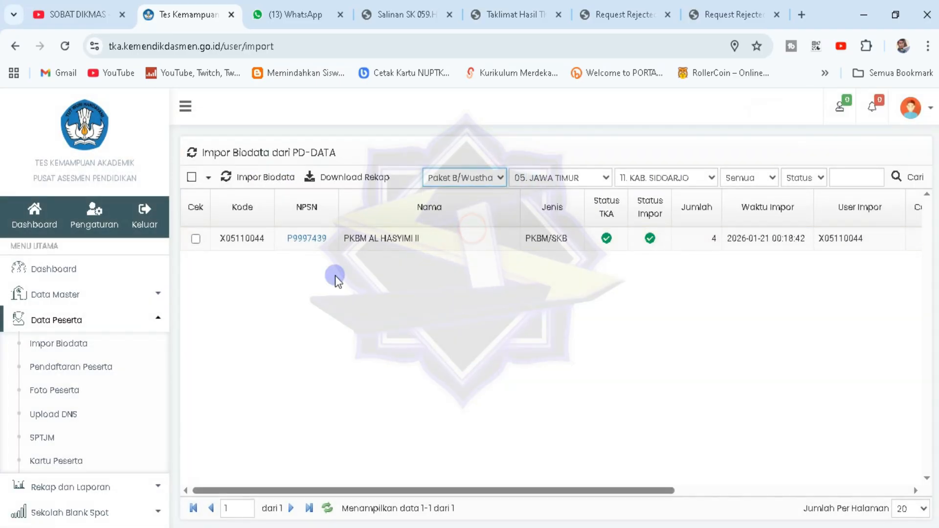
pyautogui.moveTo(697, 242); pyautogui.dragTo(741, 233)
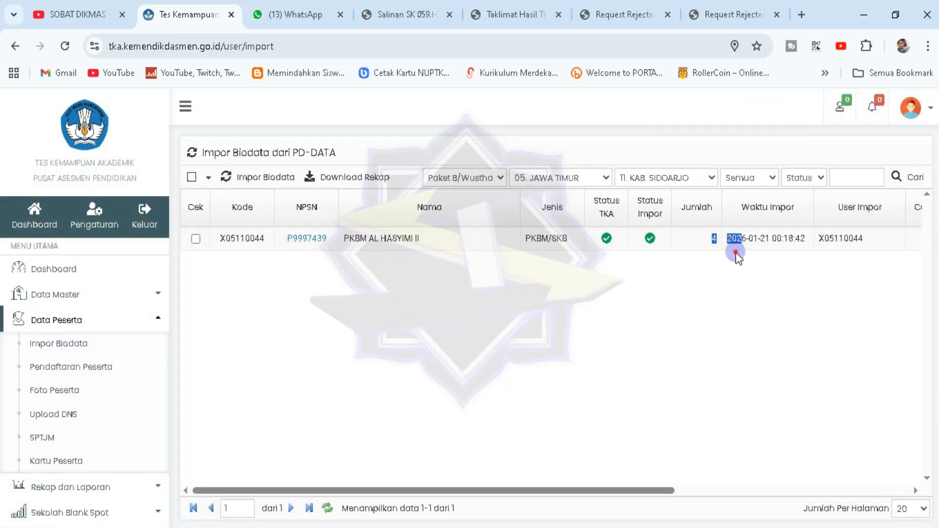
pyautogui.moveTo(555, 489); pyautogui.dragTo(459, 497)
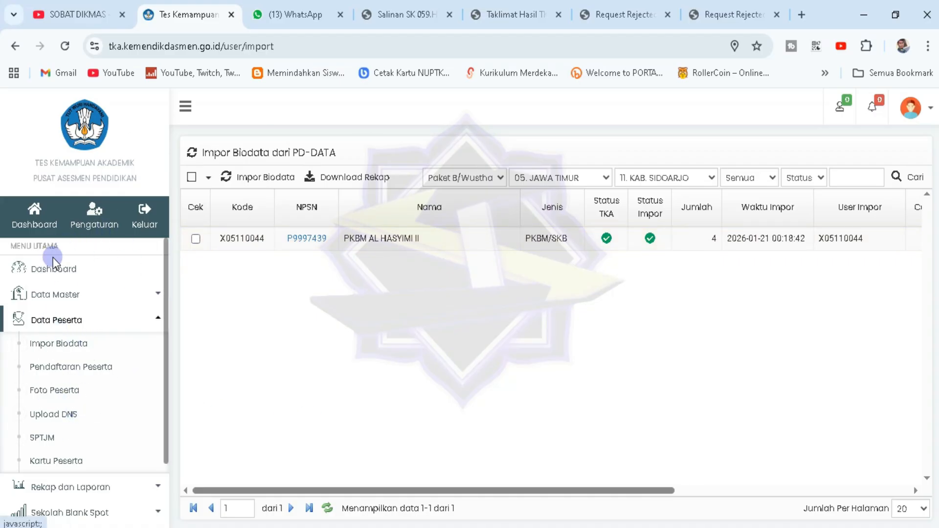
# Open the dashboard, close its checklist, then go to the SOBAT DIKMAS YouTube tab
pyautogui.click(49, 273)
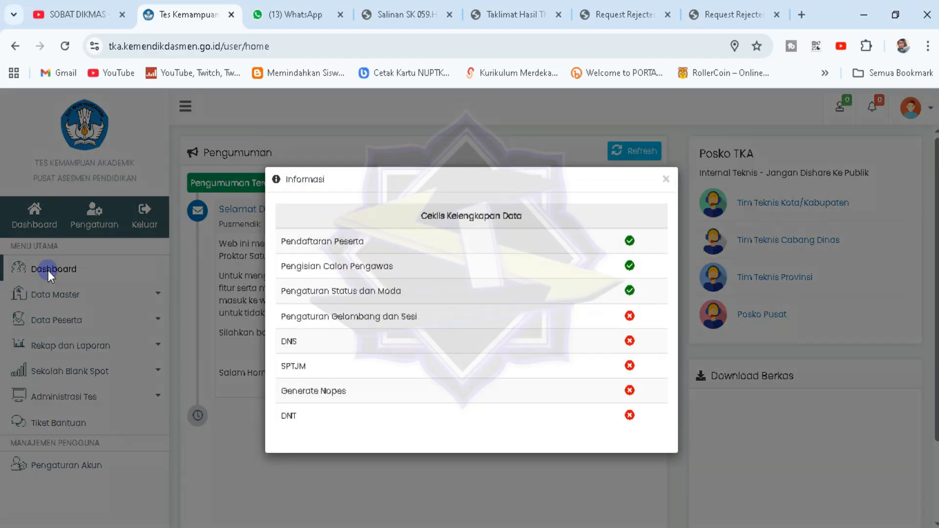
pyautogui.click(665, 180)
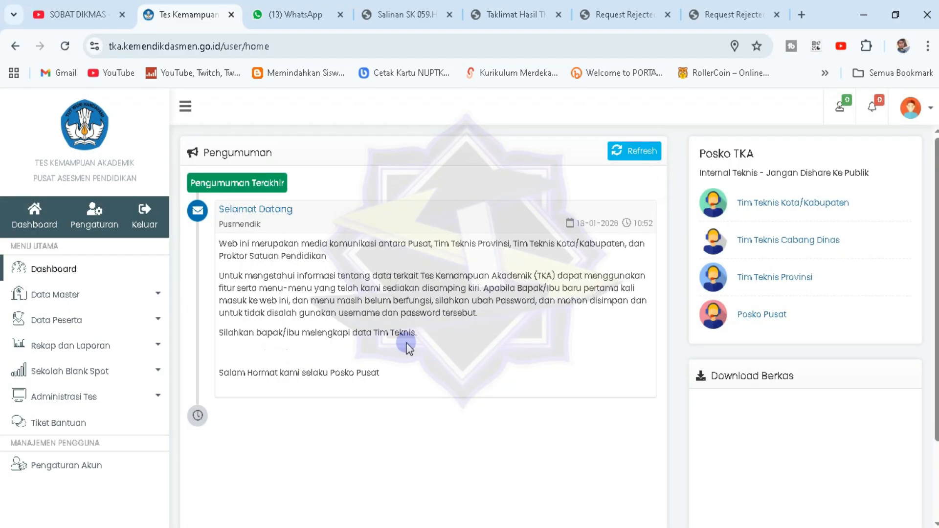
pyautogui.click(73, 12)
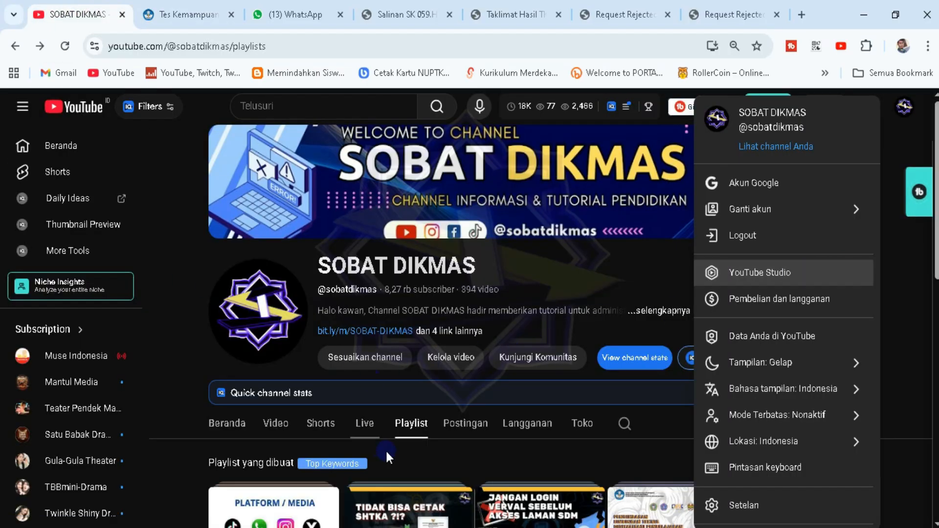
# Open the channel's Tes Kemampuan Akademik (TKA) playlist and scroll through its 16 videos
pyautogui.click(424, 429)
pyautogui.scroll(-5, 421, 424)
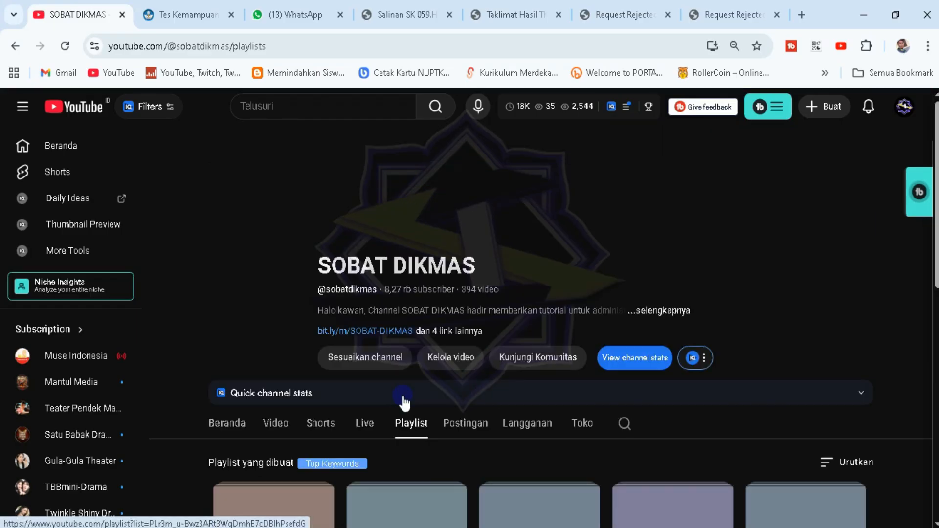
pyautogui.scroll(-5, 393, 409)
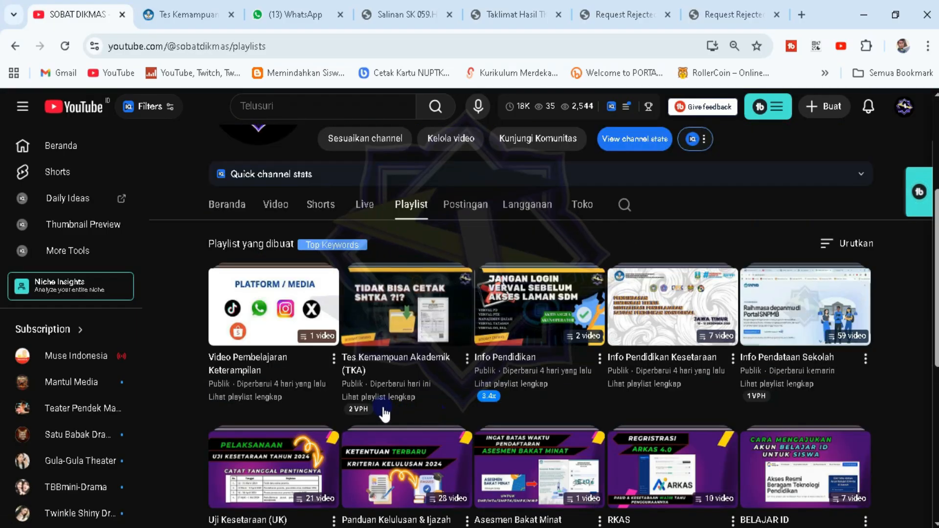
pyautogui.click(401, 404)
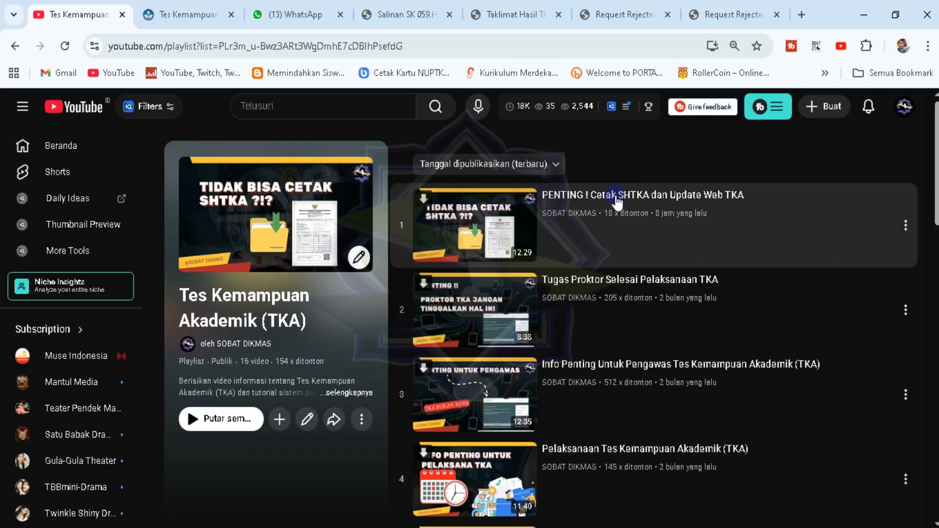
pyautogui.scroll(-20, 611, 254)
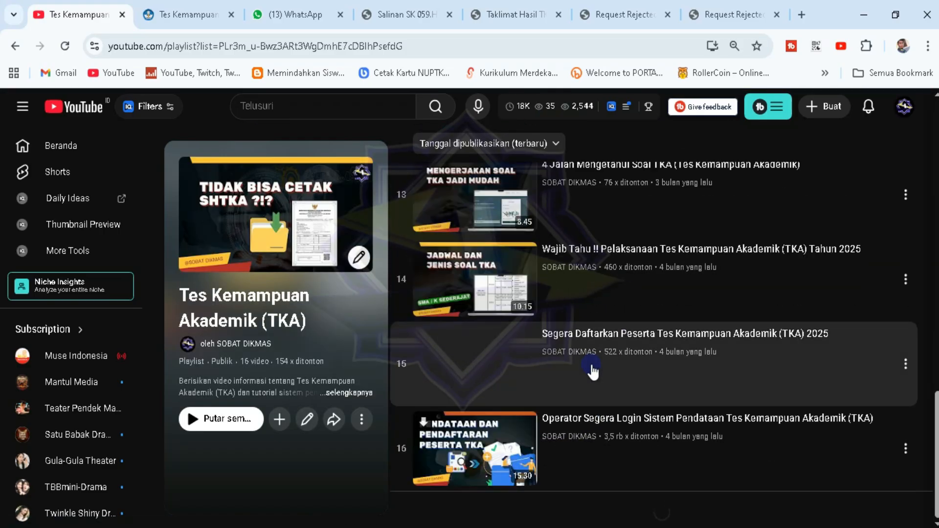
pyautogui.scroll(1, 599, 399)
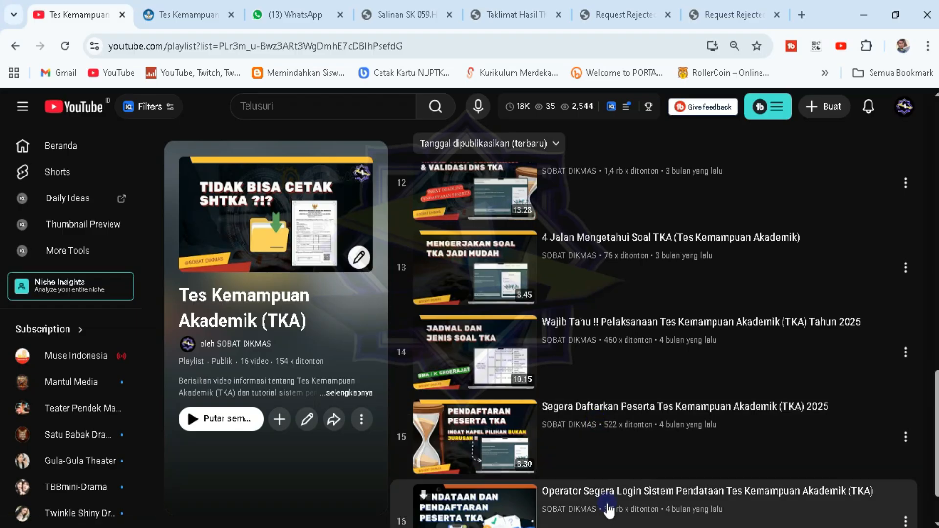
pyautogui.scroll(1, 608, 506)
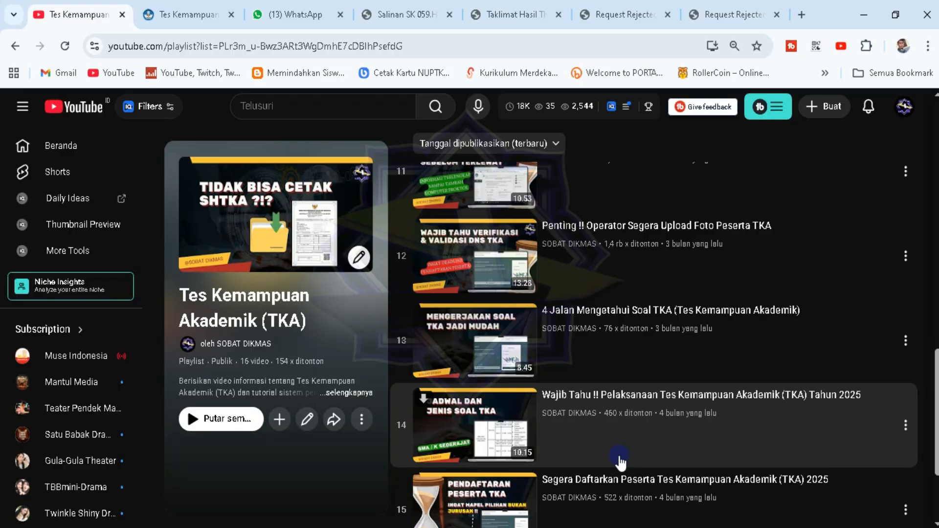
pyautogui.scroll(3, 620, 462)
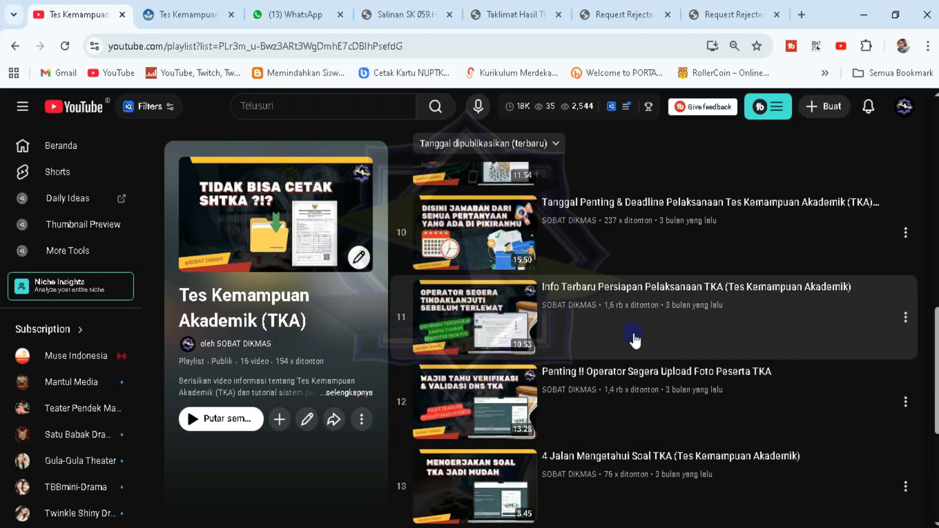
pyautogui.scroll(15, 634, 338)
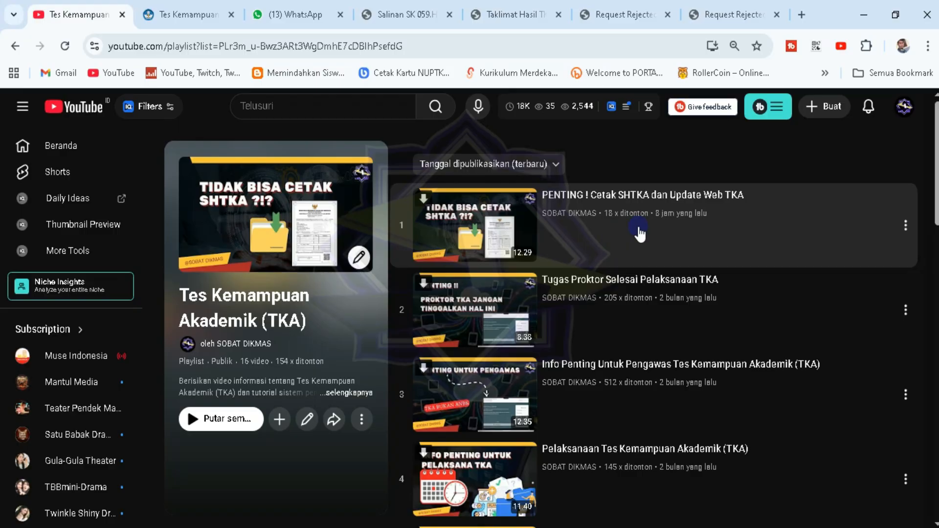
# From the channel page's 'dan 4 link lainnya' links, open bit.ly/m/SOBAT-DIKMAS in a new tab
pyautogui.click(13, 51)
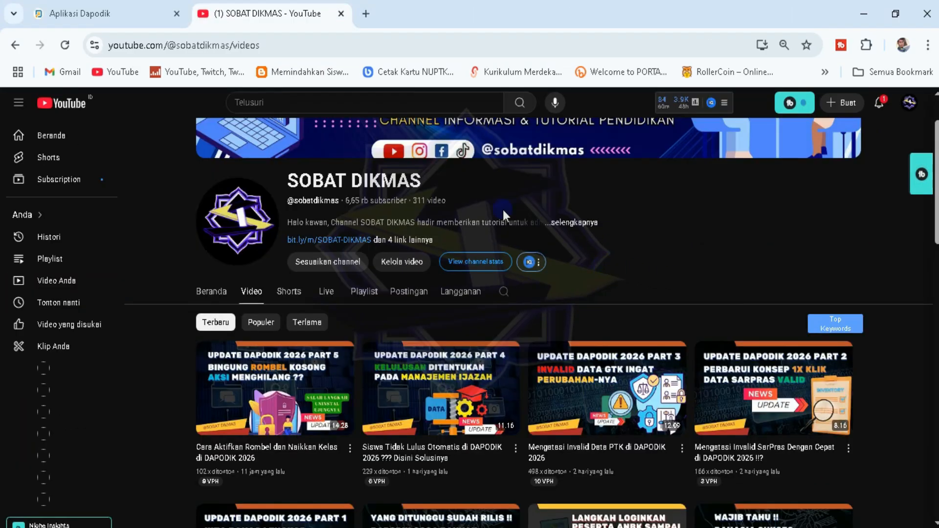
pyautogui.click(417, 241)
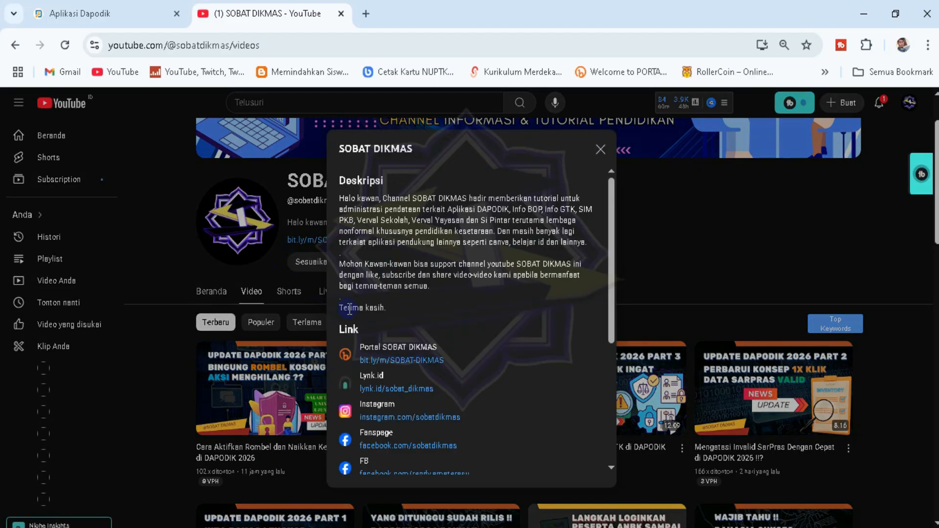
pyautogui.click(404, 360)
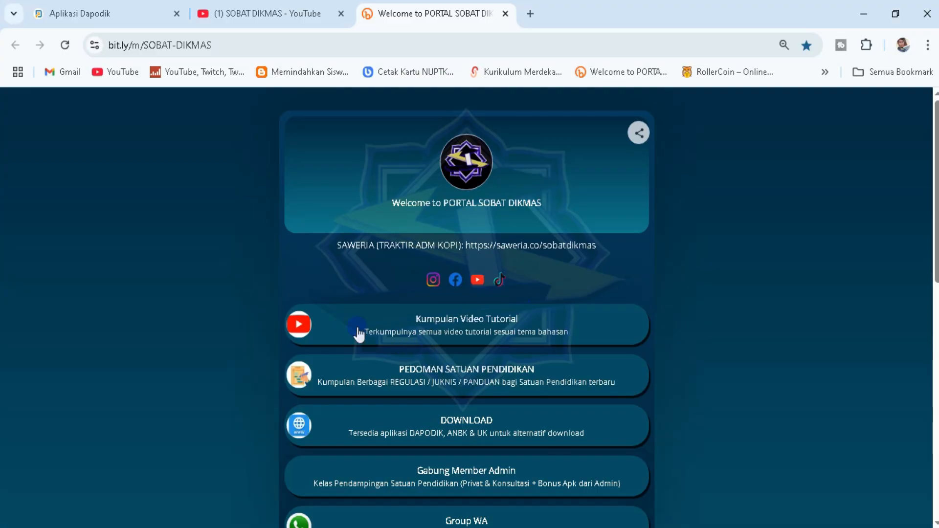
# Follow the Gabung Member Admin link via Bitly to the lynk.id sobat_dikmas mentoring class page
pyautogui.scroll(-1, 537, 329)
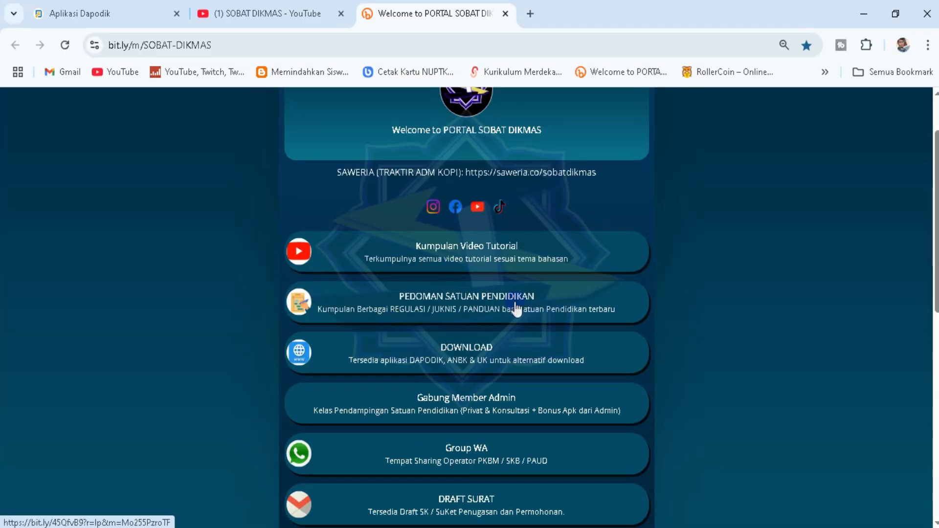
pyautogui.scroll(-2, 514, 308)
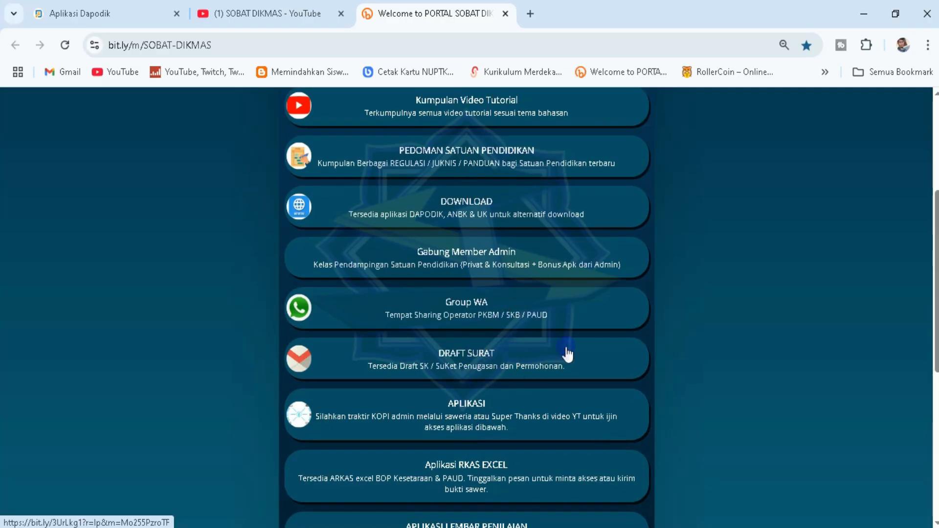
pyautogui.scroll(-6, 507, 367)
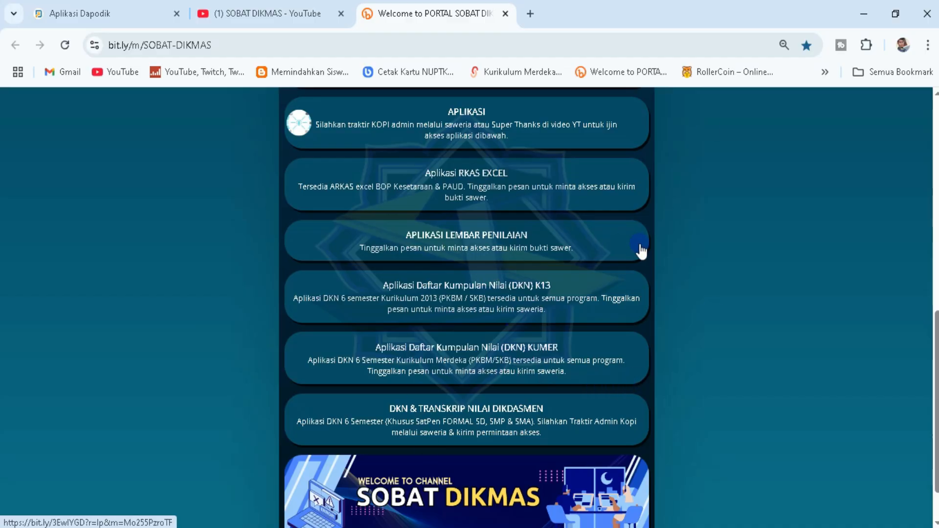
pyautogui.scroll(7, 580, 267)
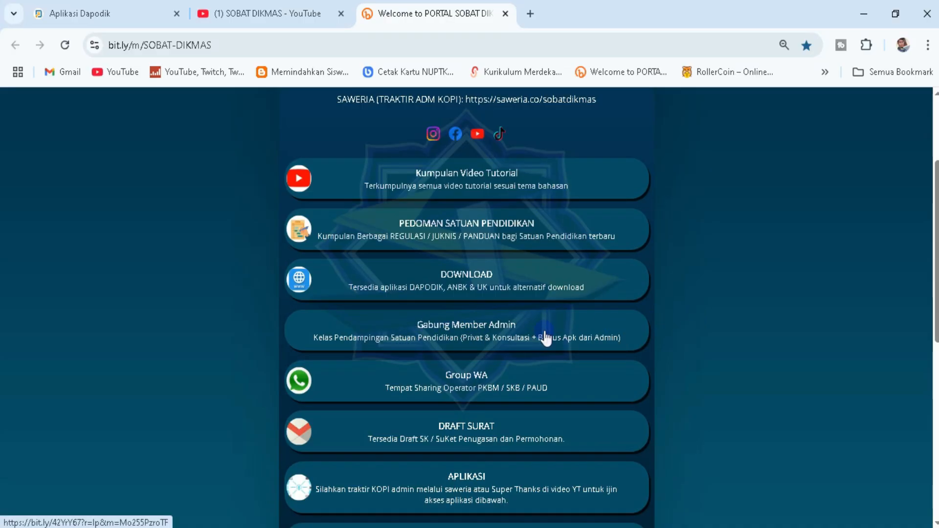
pyautogui.click(502, 335)
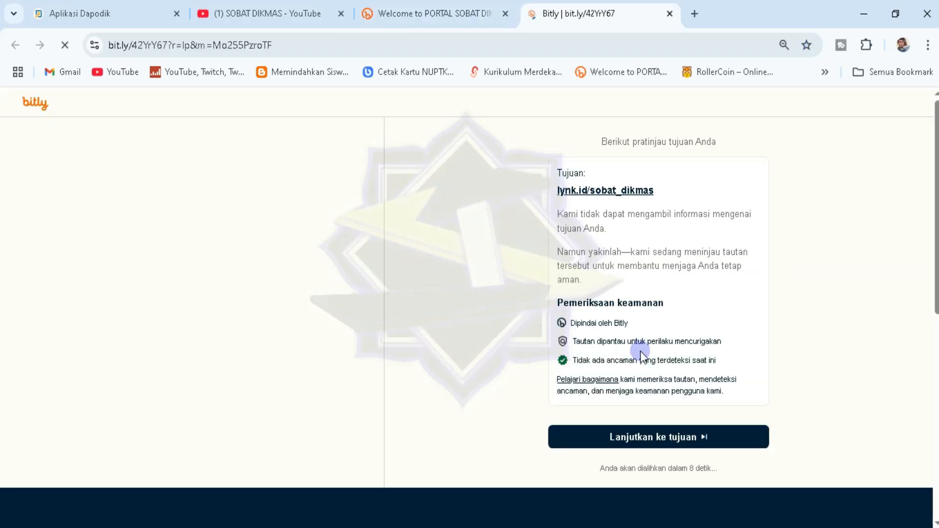
pyautogui.click(661, 434)
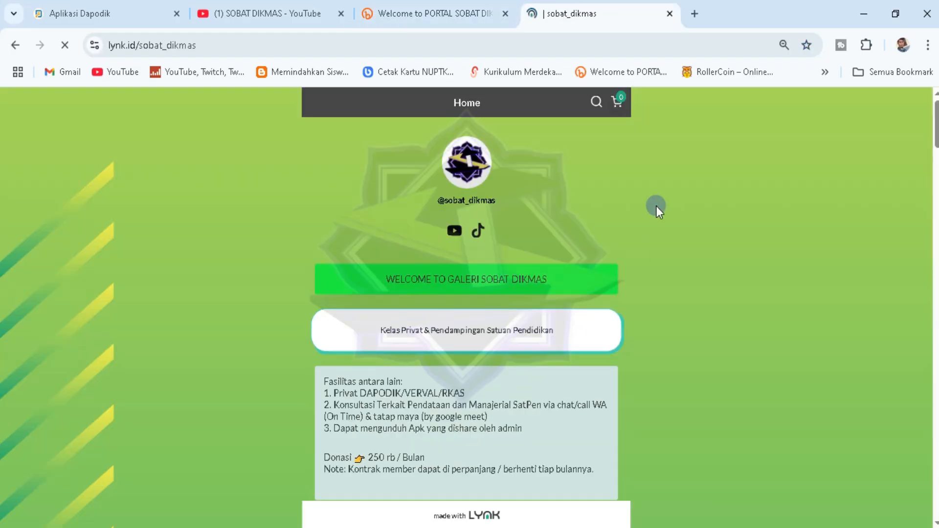